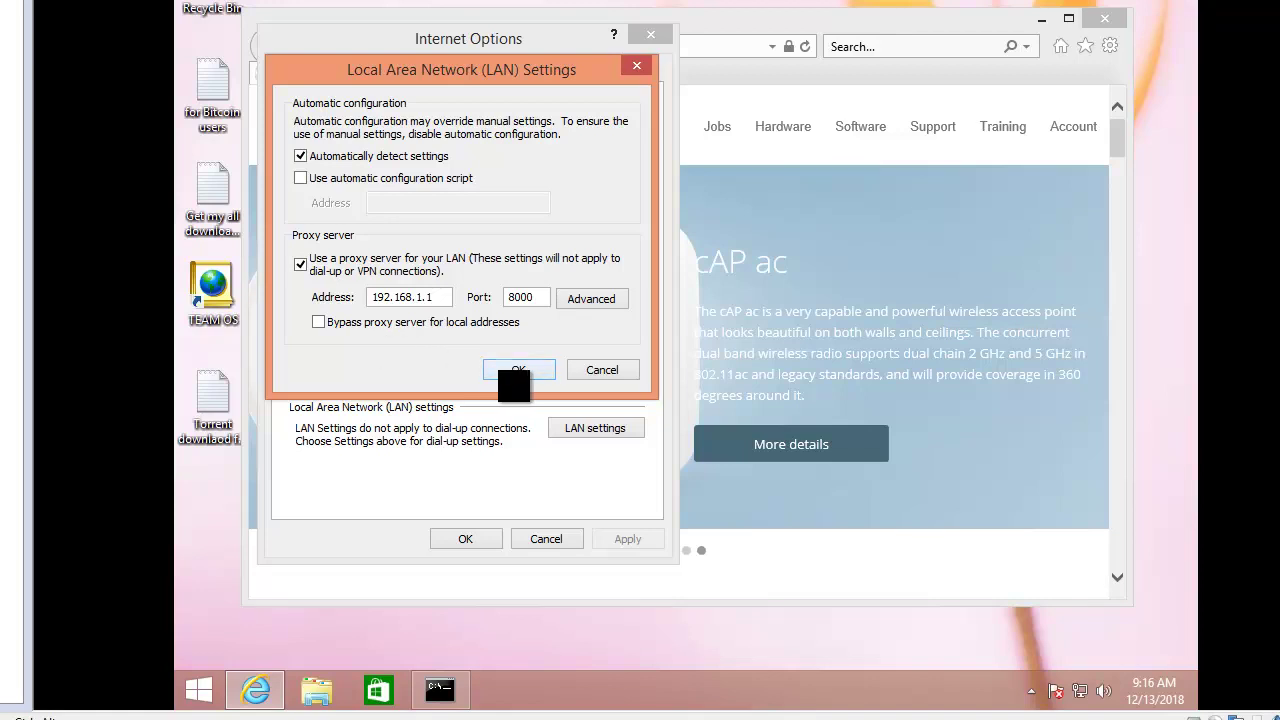
Turn on bypassing the proxy server for local addresses in the LAN settings and close the internet options.
{"action": "left_click", "coordinate": [375, 330]}
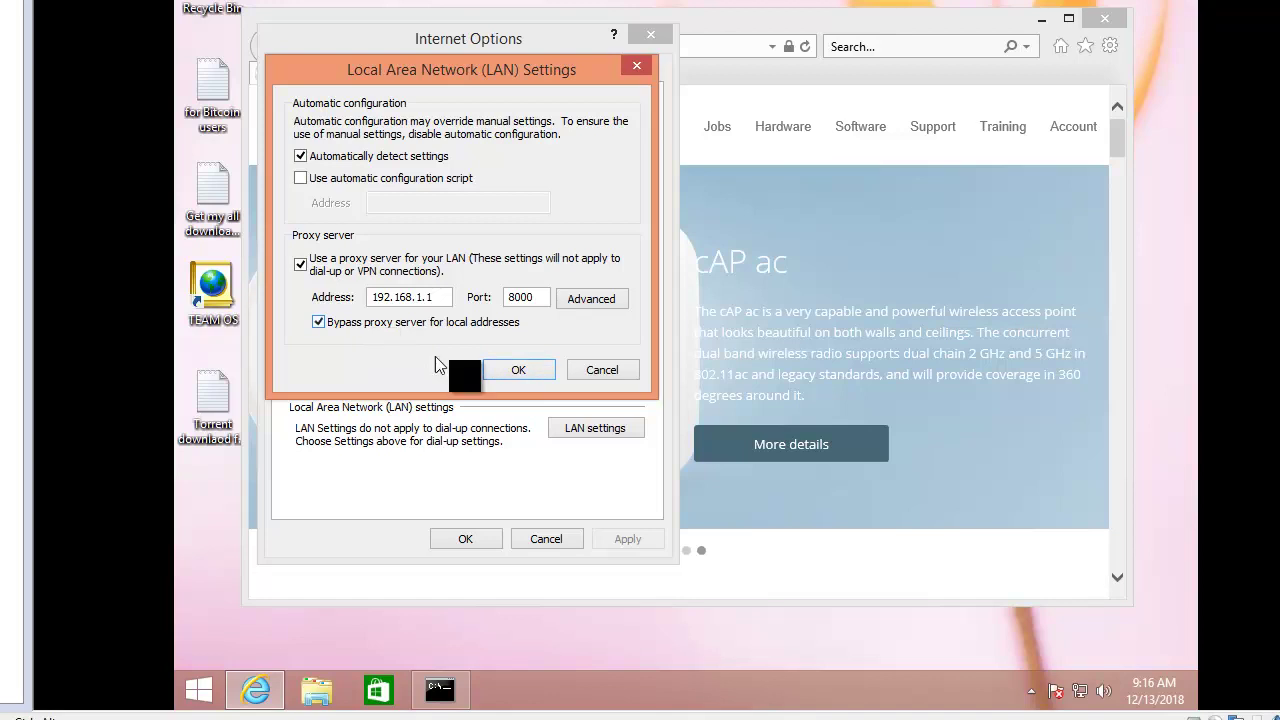
{"action": "left_click", "coordinate": [518, 370]}
{"action": "left_click", "coordinate": [520, 545]}
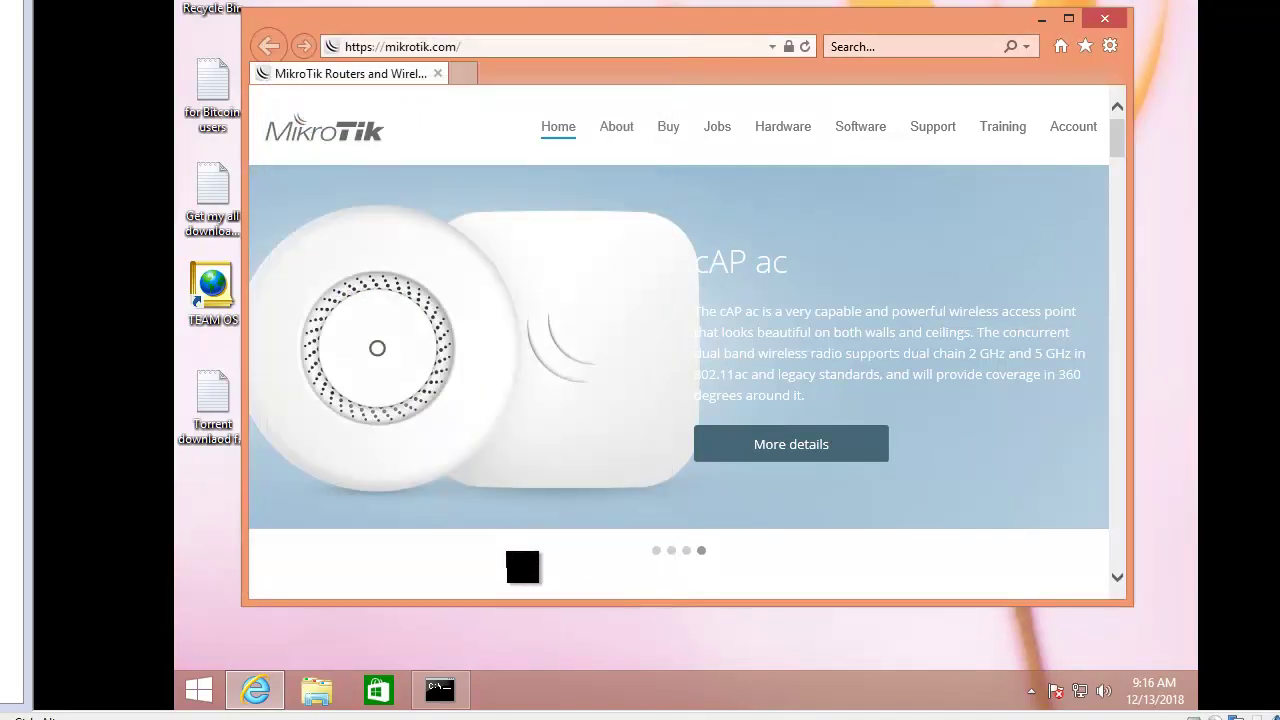
{"action": "left_click", "coordinate": [503, 50]}
{"action": "key", "text": "Return"}
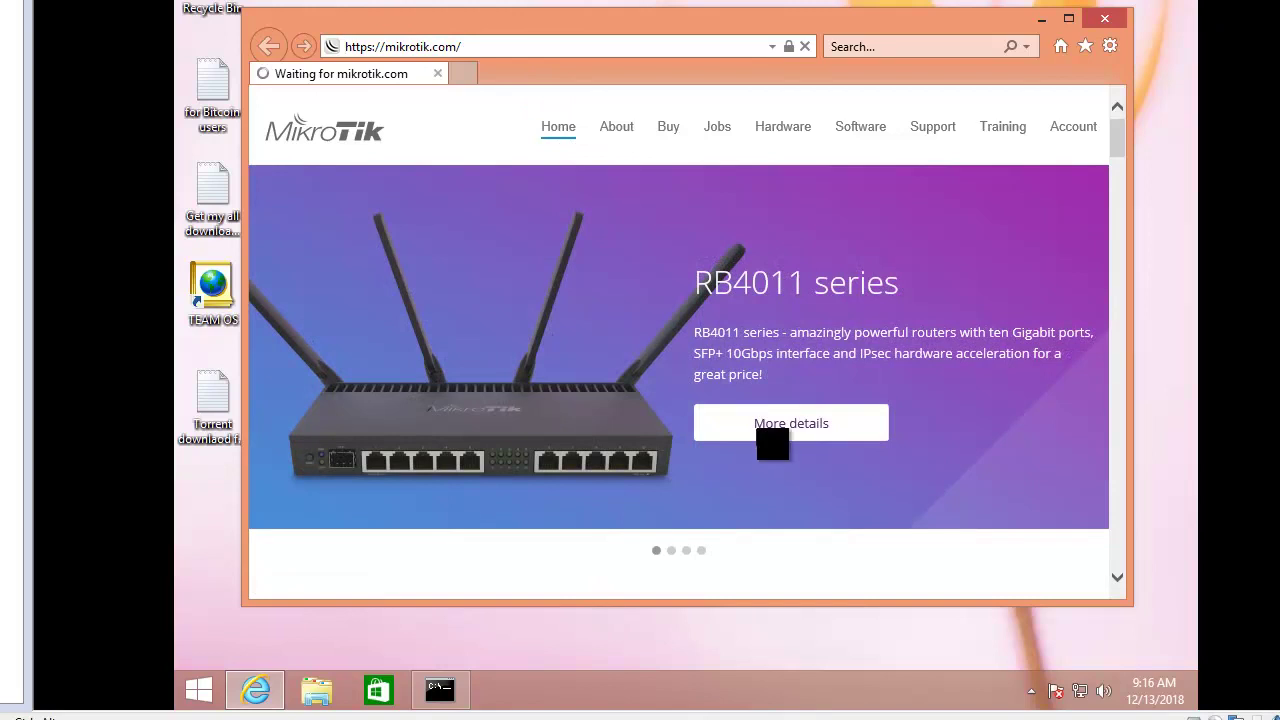
{"action": "left_click", "coordinate": [492, 46]}
{"action": "double_click", "coordinate": [358, 46]}
{"action": "left_click_drag", "start_coordinate": [462, 46], "coordinate": [333, 46]}
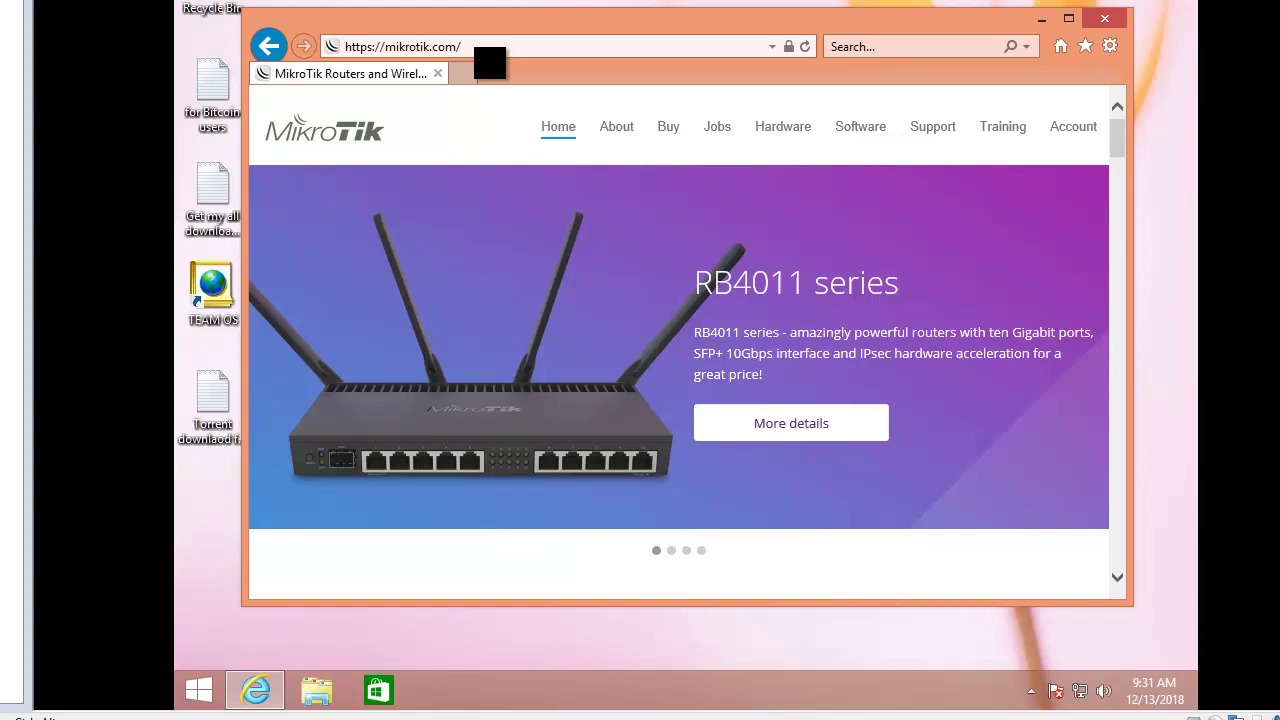
{"action": "left_click", "coordinate": [476, 46]}
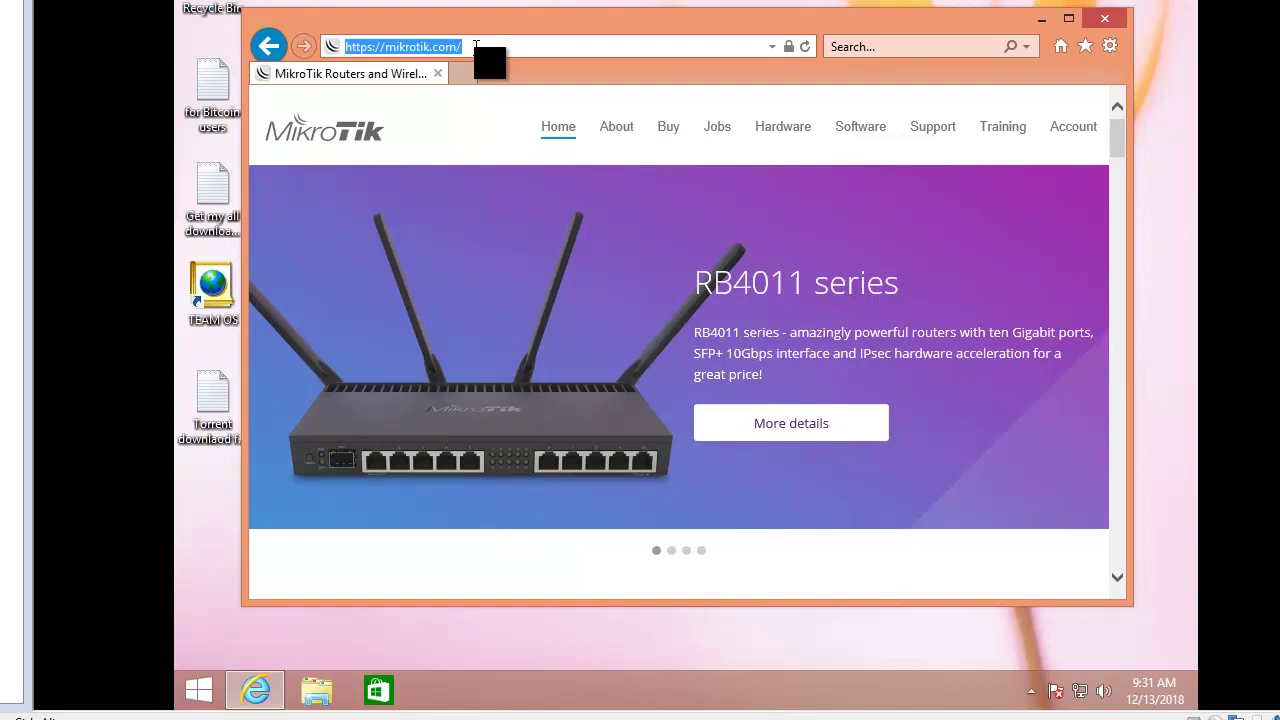
{"action": "type", "text": "http:/"}
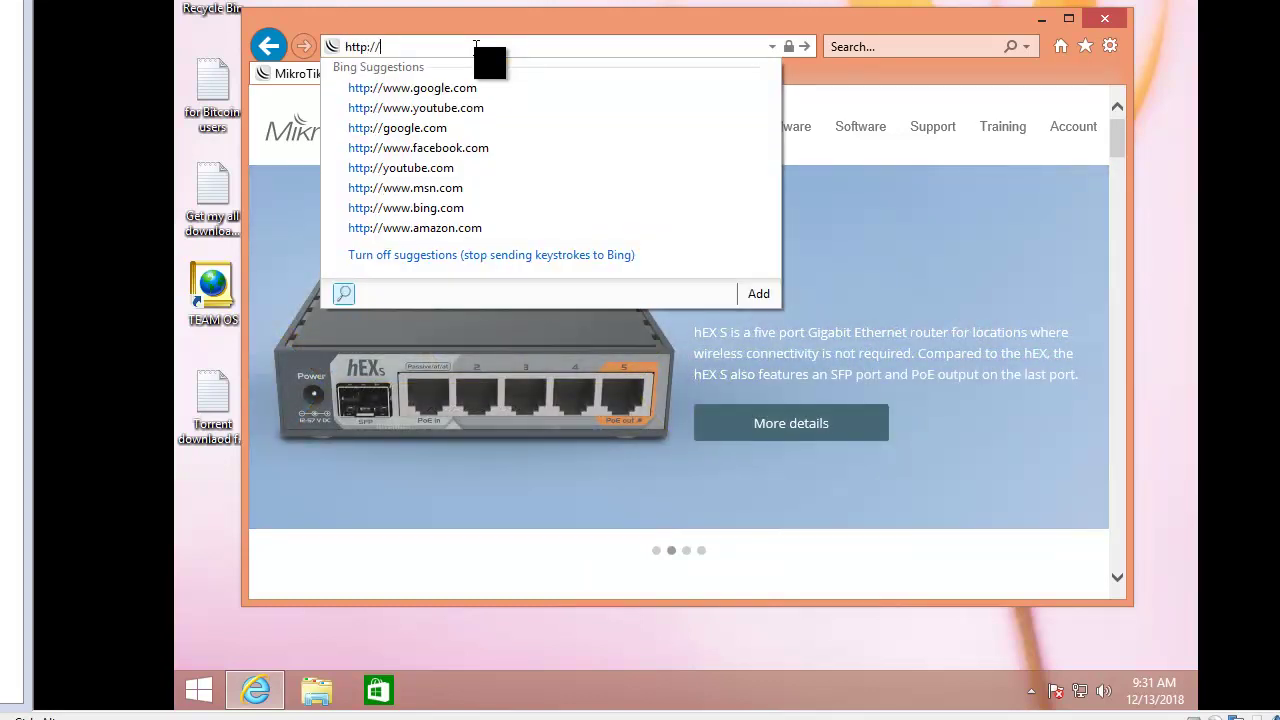
{"action": "type", "text": "/wwww"}
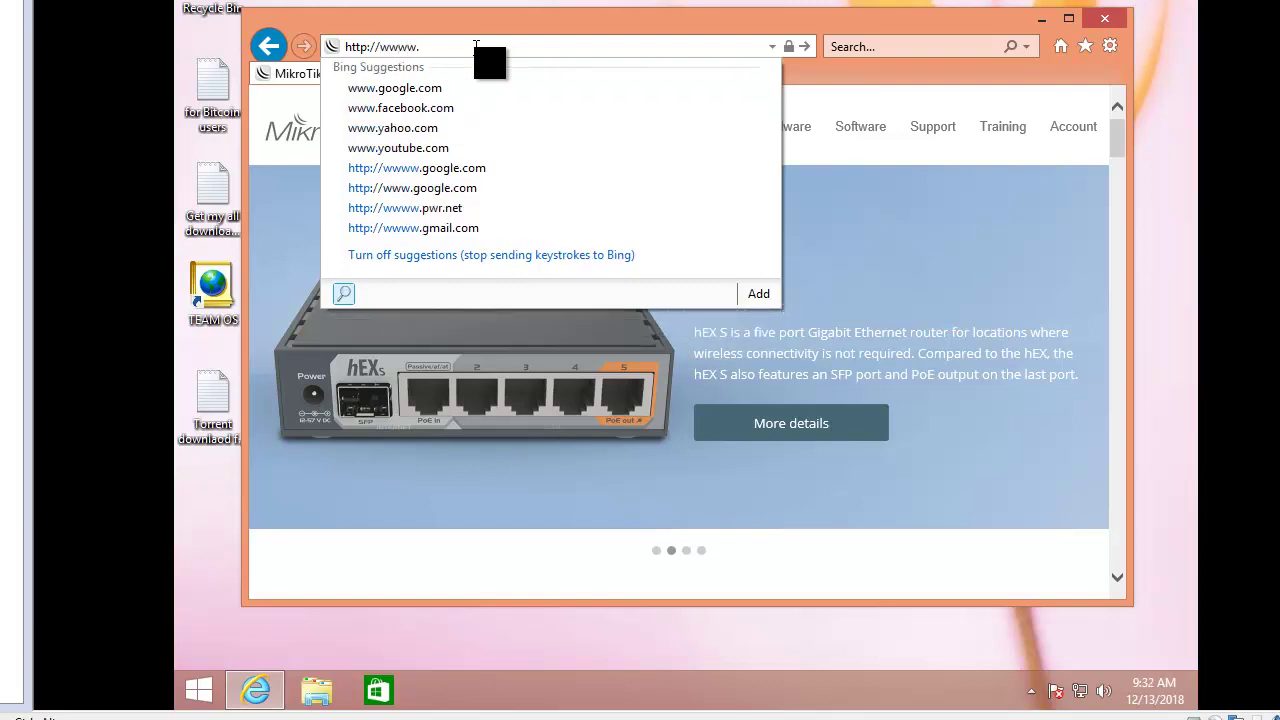
{"action": "key", "text": "BackSpace"}
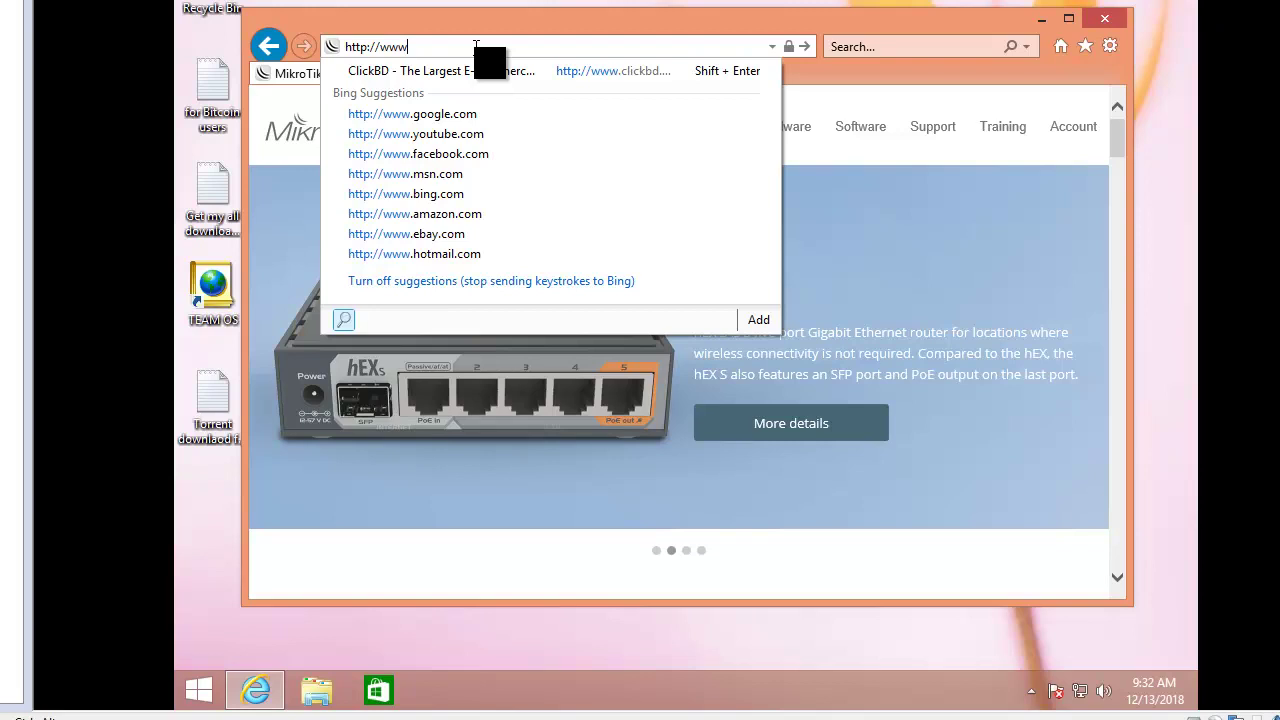
{"action": "type", "text": ".clickb"}
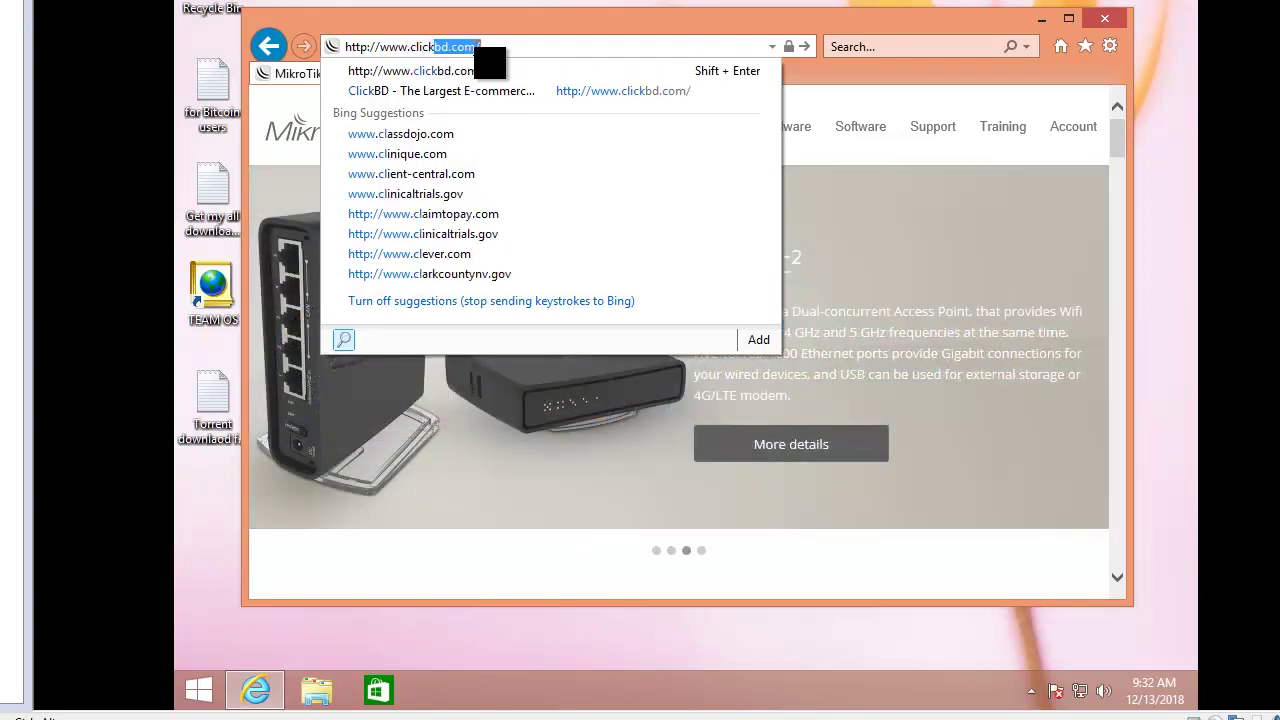
{"action": "type", "text": "d.com"}
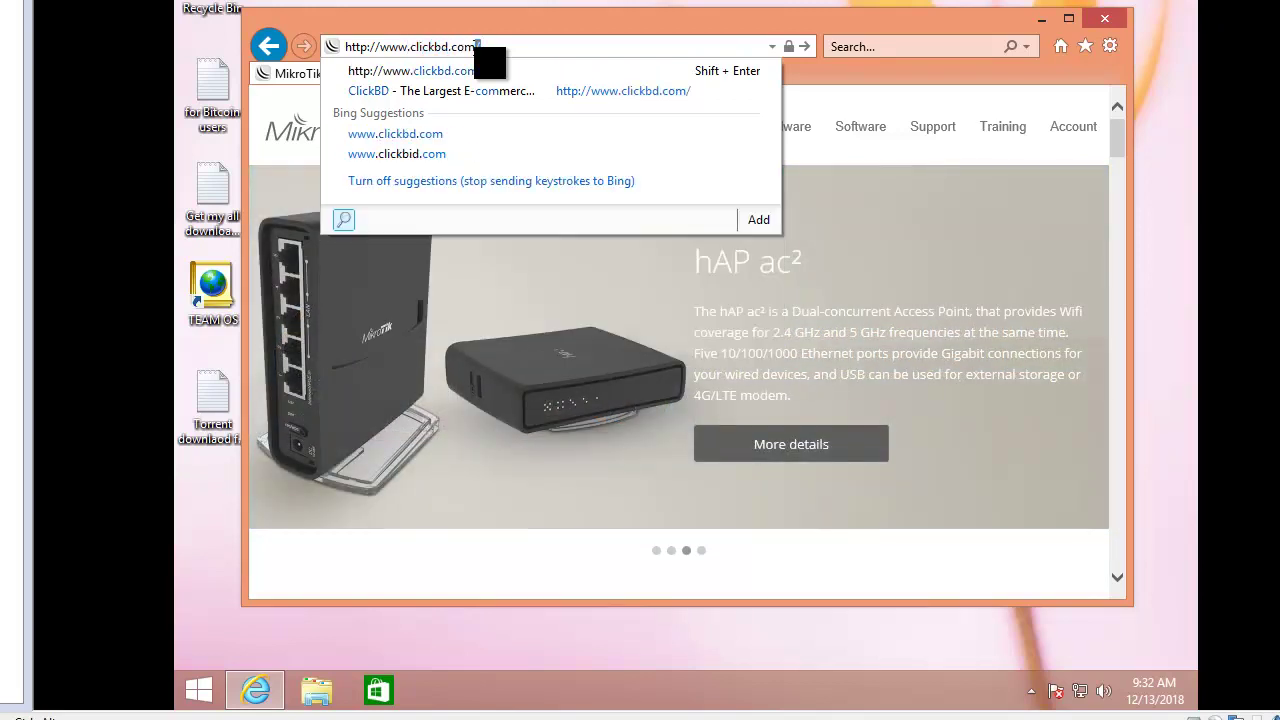
{"action": "key", "text": "Return"}
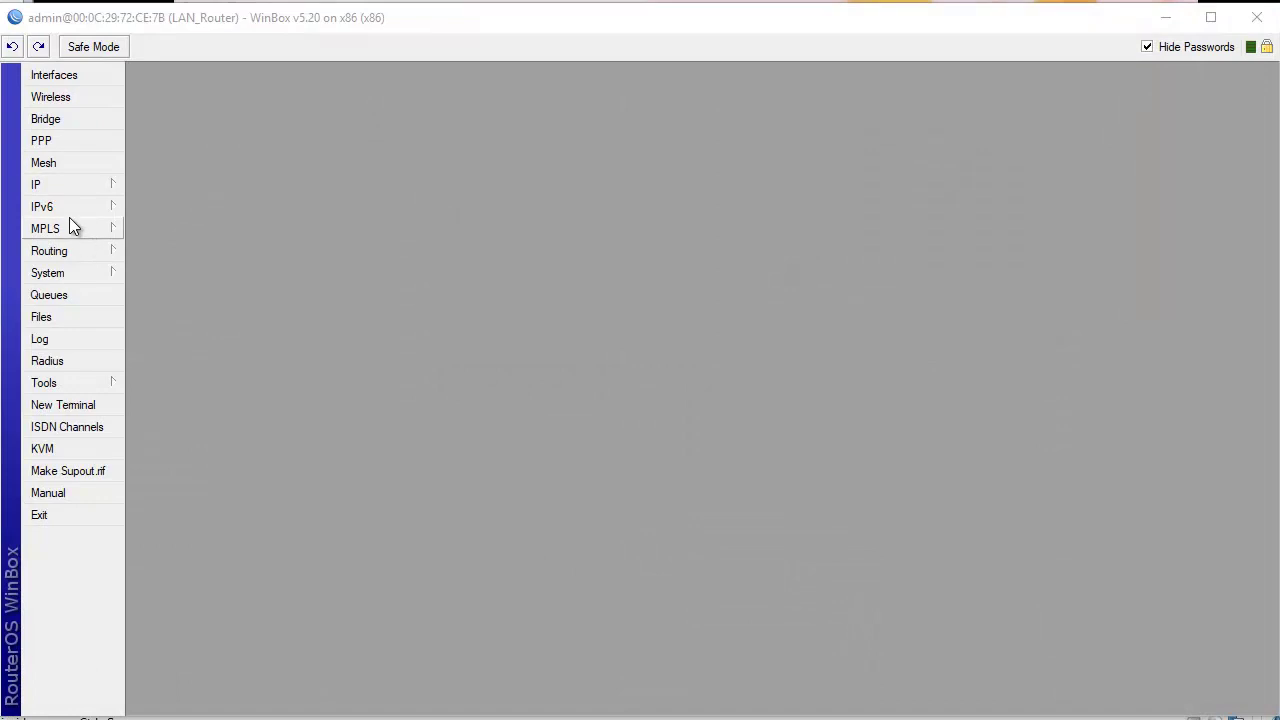
Switch to WinBox, open the Web Proxy connections list and select the connection from 192.168.1.10 to 13.107.5.80.
{"action": "left_click", "coordinate": [70, 186]}
{"action": "left_click", "coordinate": [206, 645]}
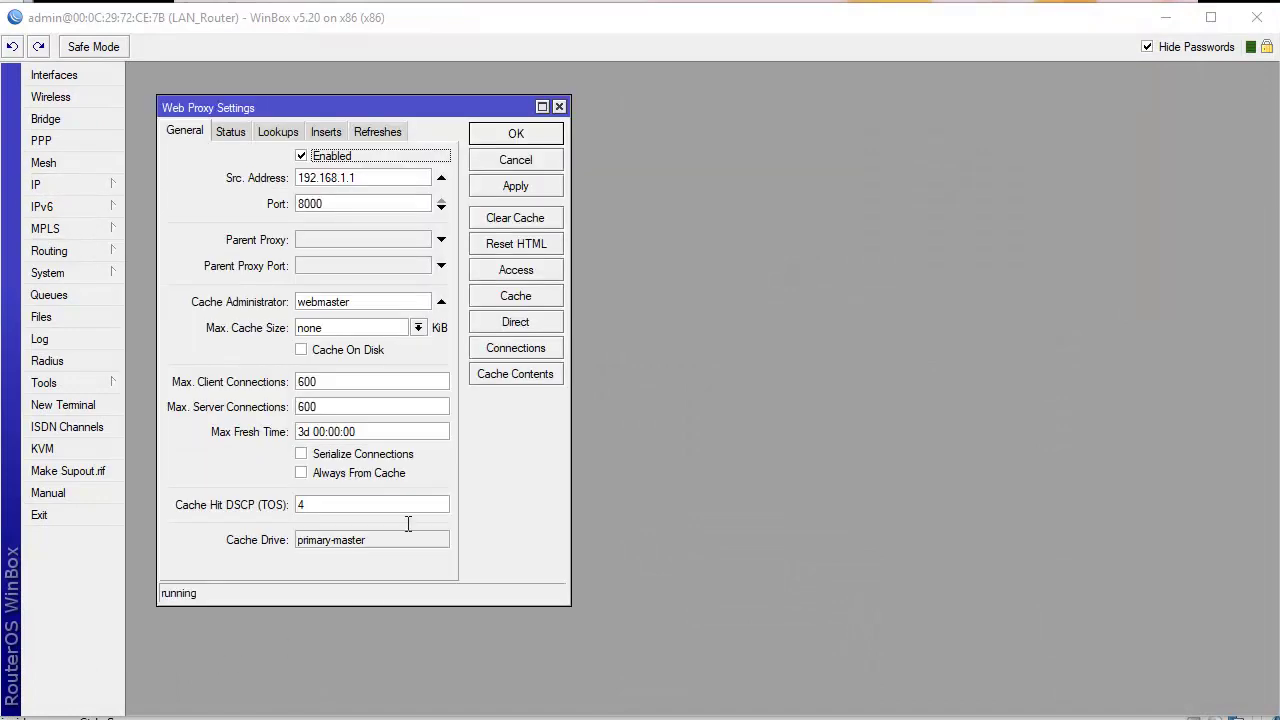
{"action": "left_click", "coordinate": [540, 352]}
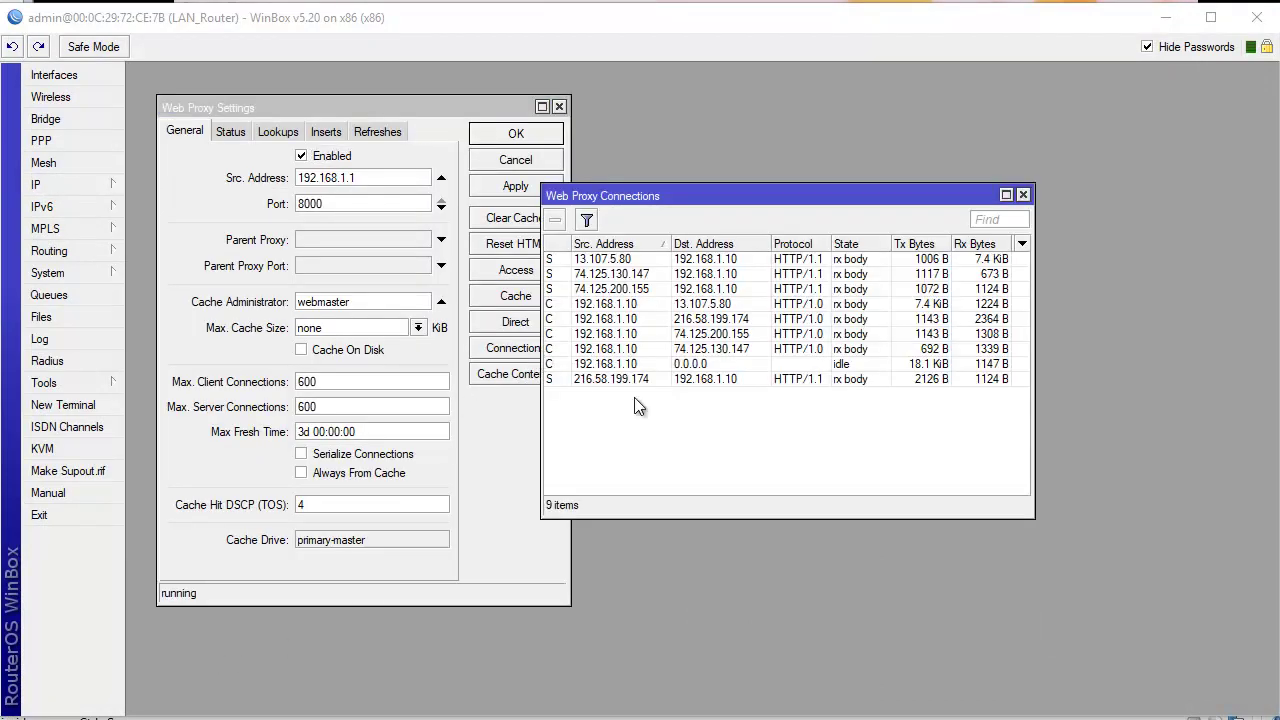
{"action": "left_click", "coordinate": [628, 305]}
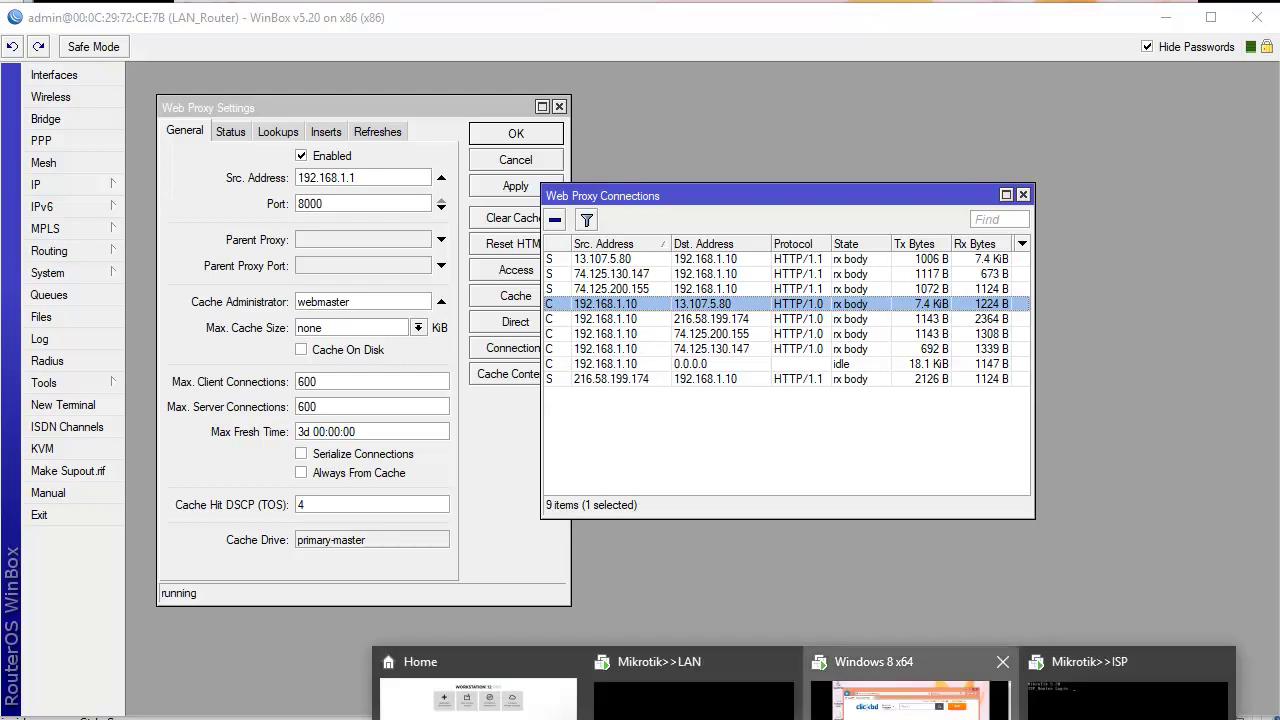
Switch to the Windows 8 x64 machine and run ipconfig in a Command Prompt to check the client's address.
{"action": "left_click", "coordinate": [870, 690]}
{"action": "left_click", "coordinate": [198, 690]}
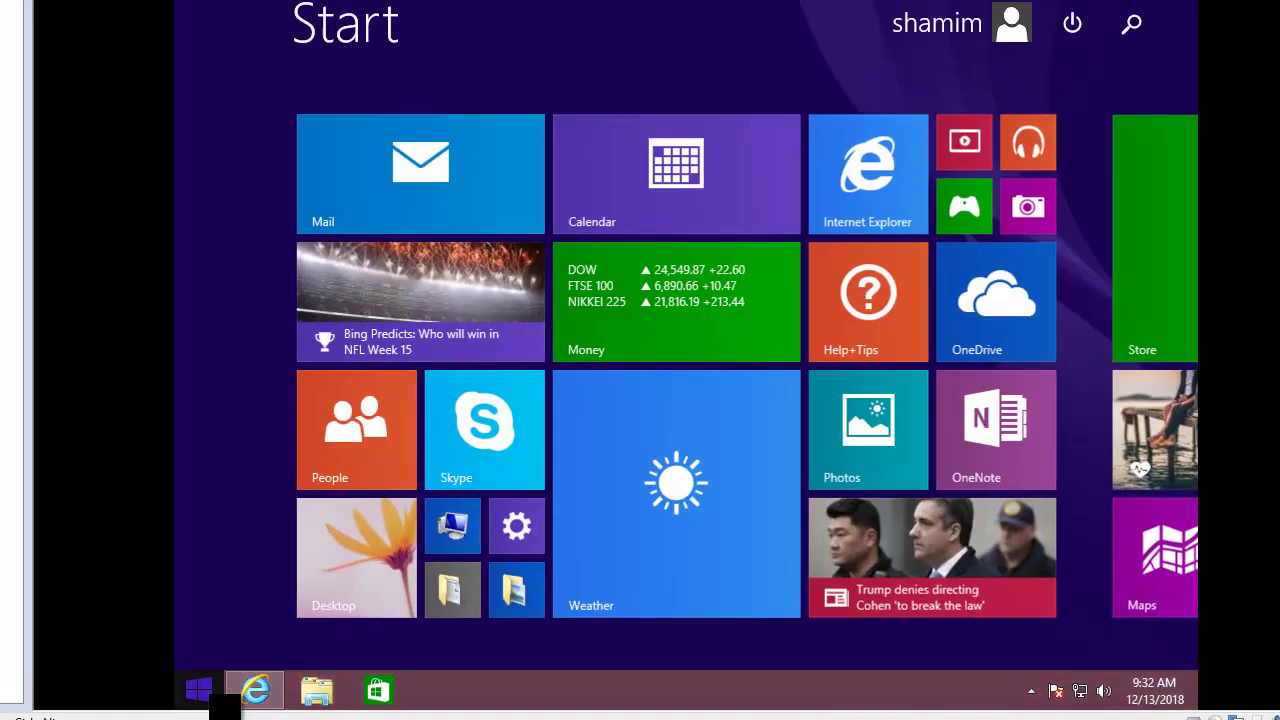
{"action": "type", "text": "cmd"}
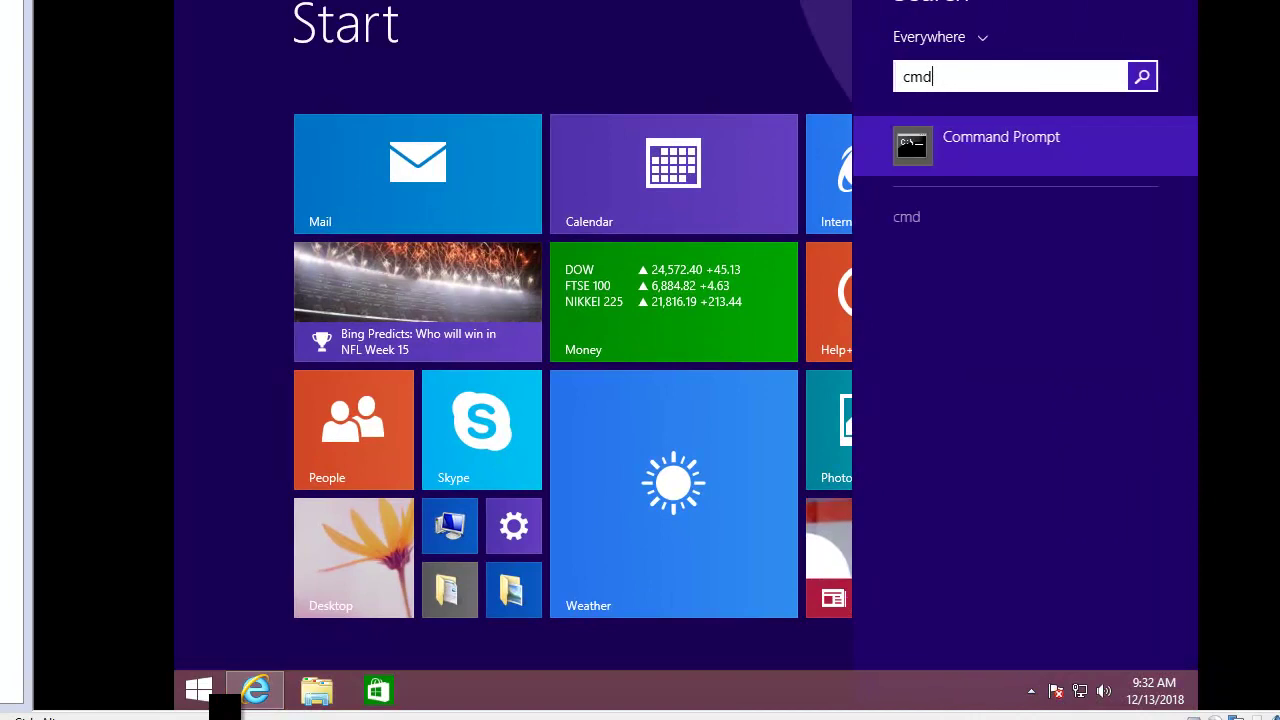
{"action": "key", "text": "Return"}
{"action": "type", "text": "ipconfigh"}
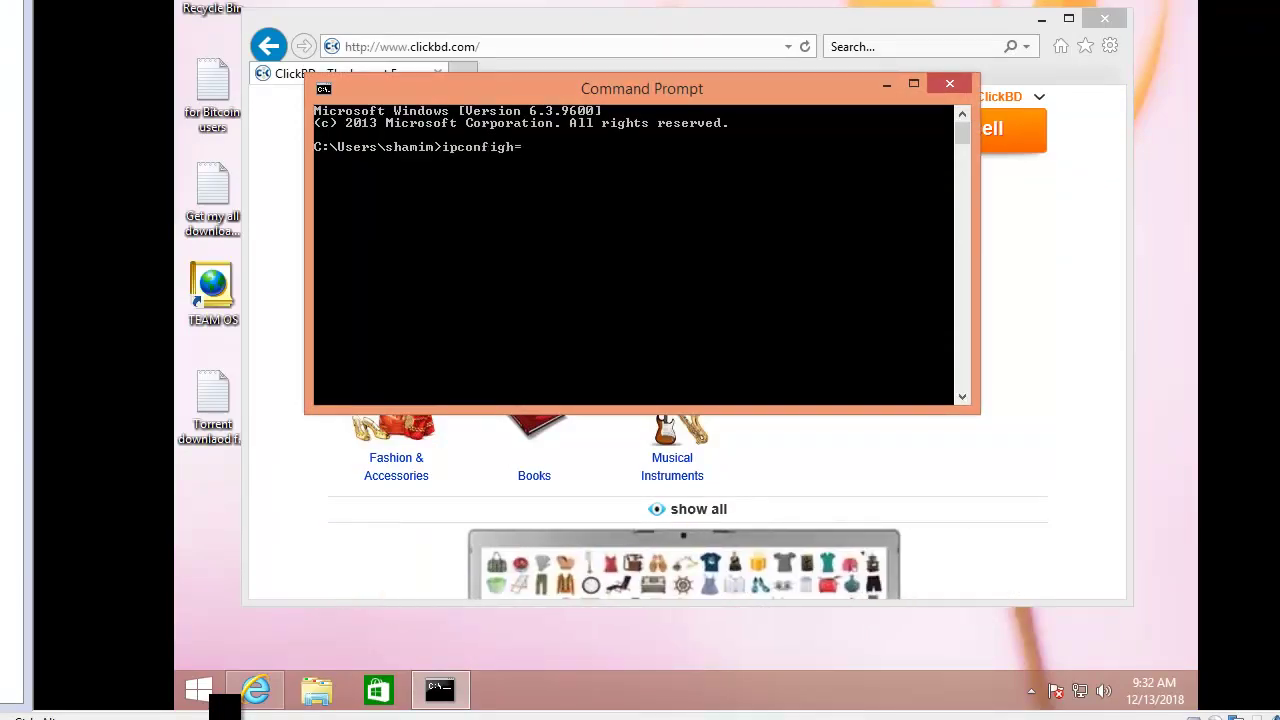
{"action": "key", "text": "BackSpace"}
{"action": "key", "text": "Return"}
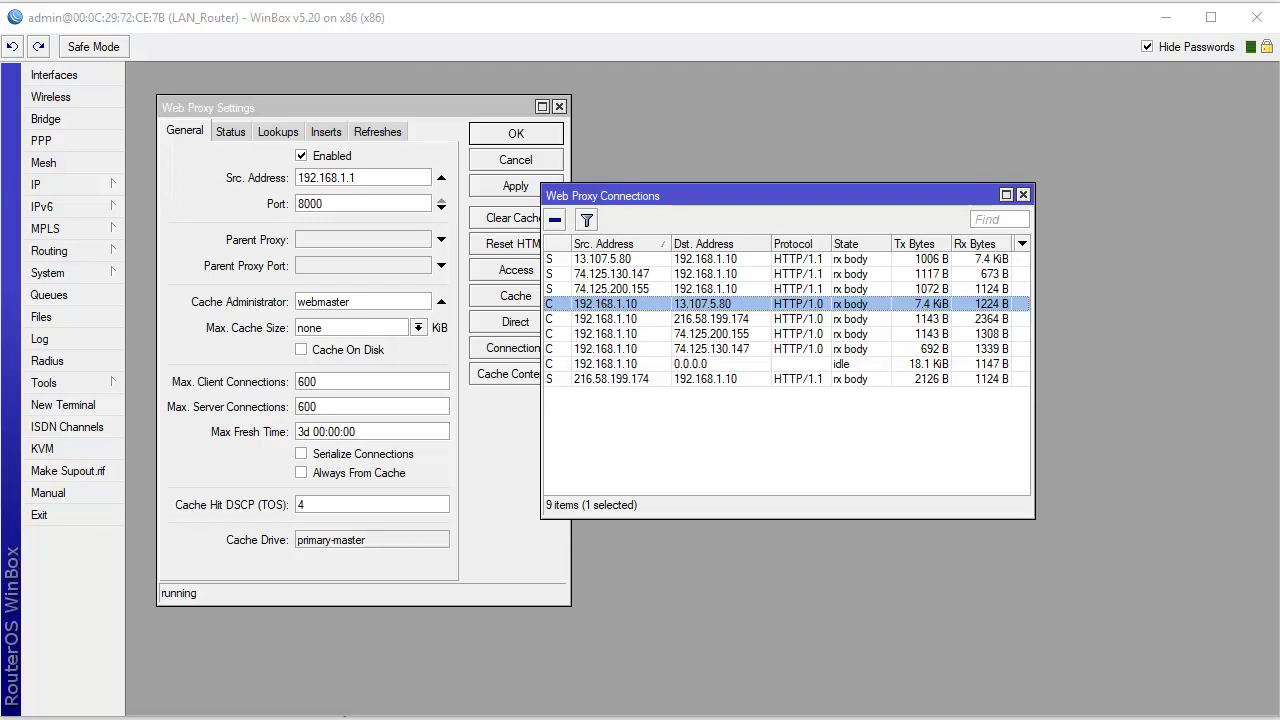
In the Windows 8 x64 machine's Internet Explorer, disable the proxy server in the LAN settings and close the internet options.
{"action": "mouse_move", "coordinate": [853, 719]}
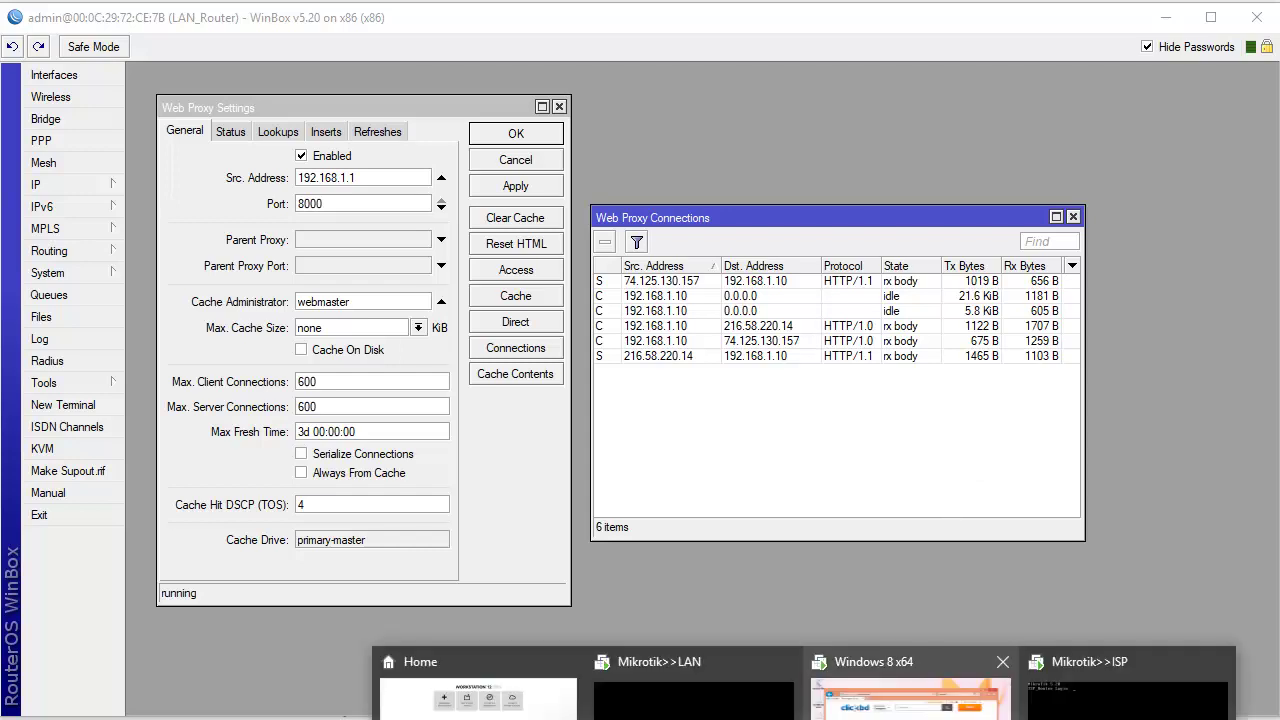
{"action": "left_click", "coordinate": [815, 662]}
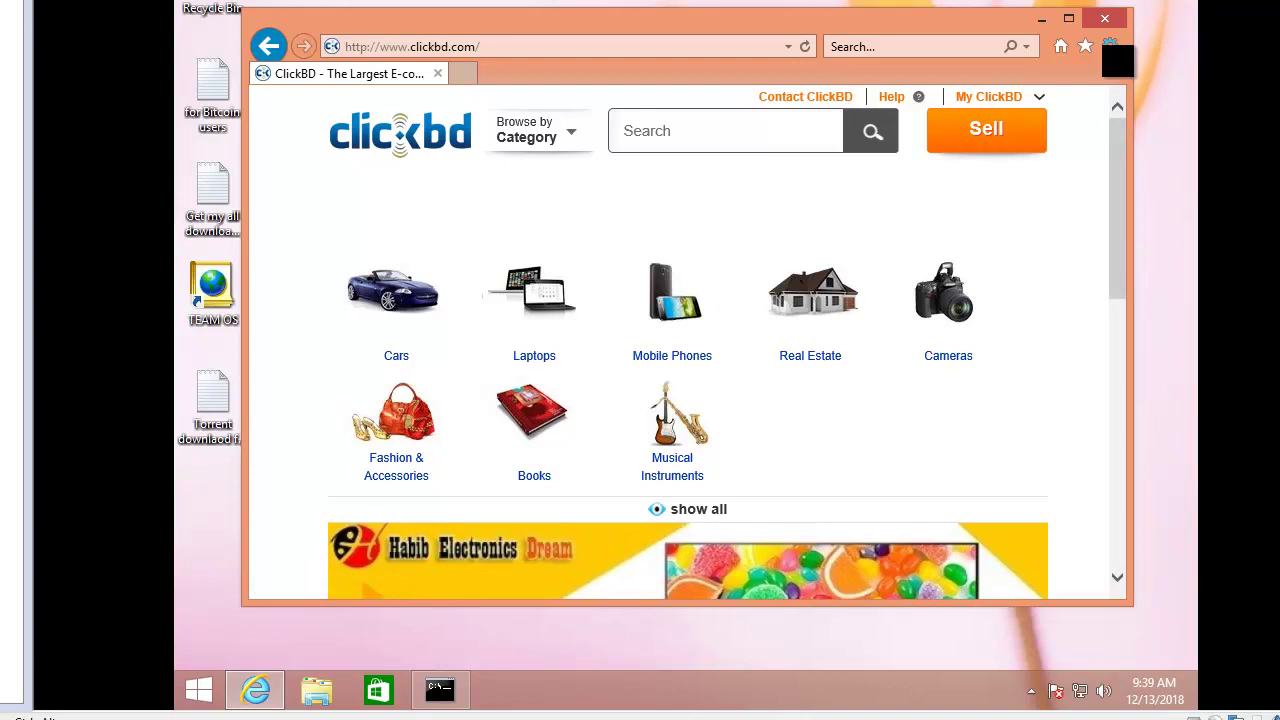
{"action": "left_click", "coordinate": [1109, 46]}
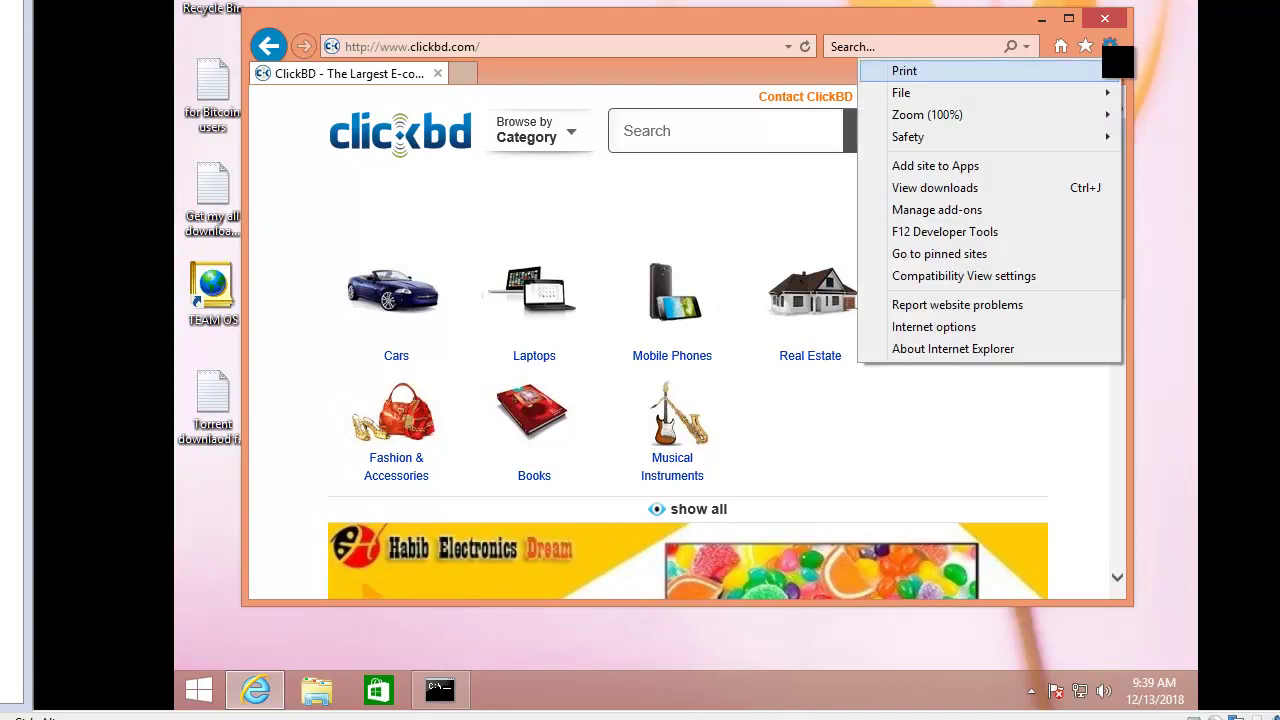
{"action": "left_click", "coordinate": [980, 326]}
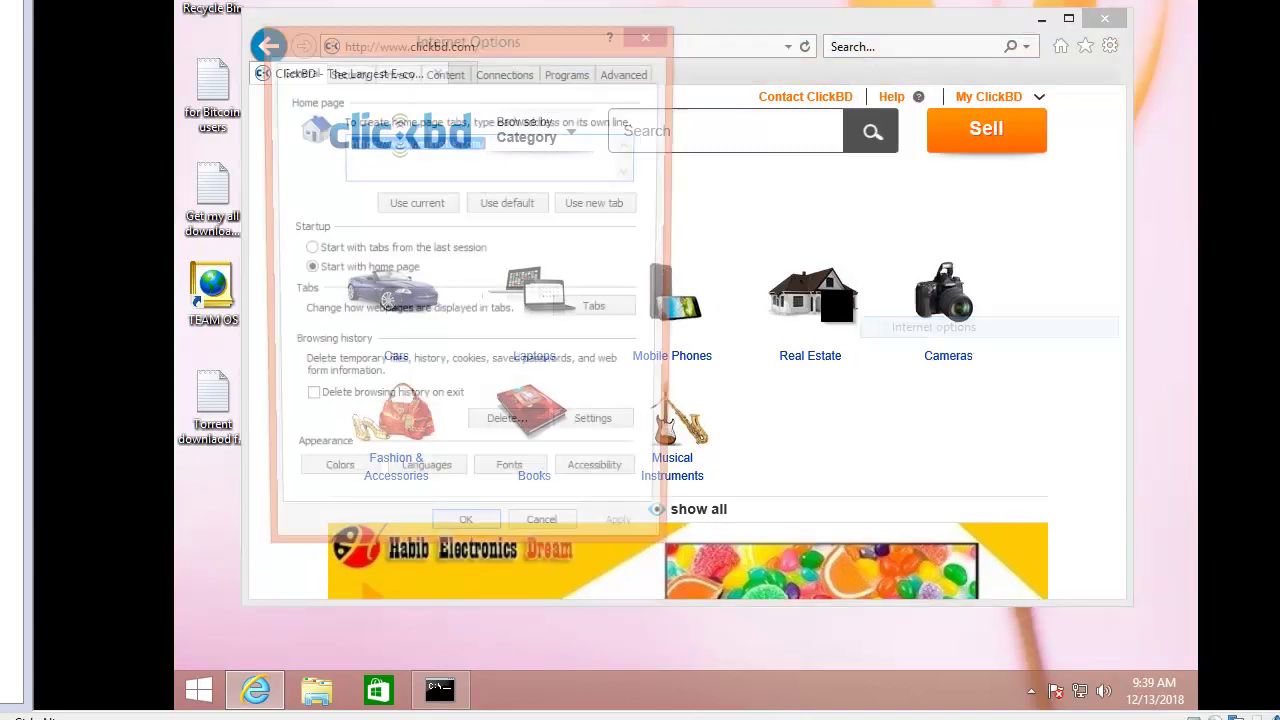
{"action": "left_click", "coordinate": [506, 72]}
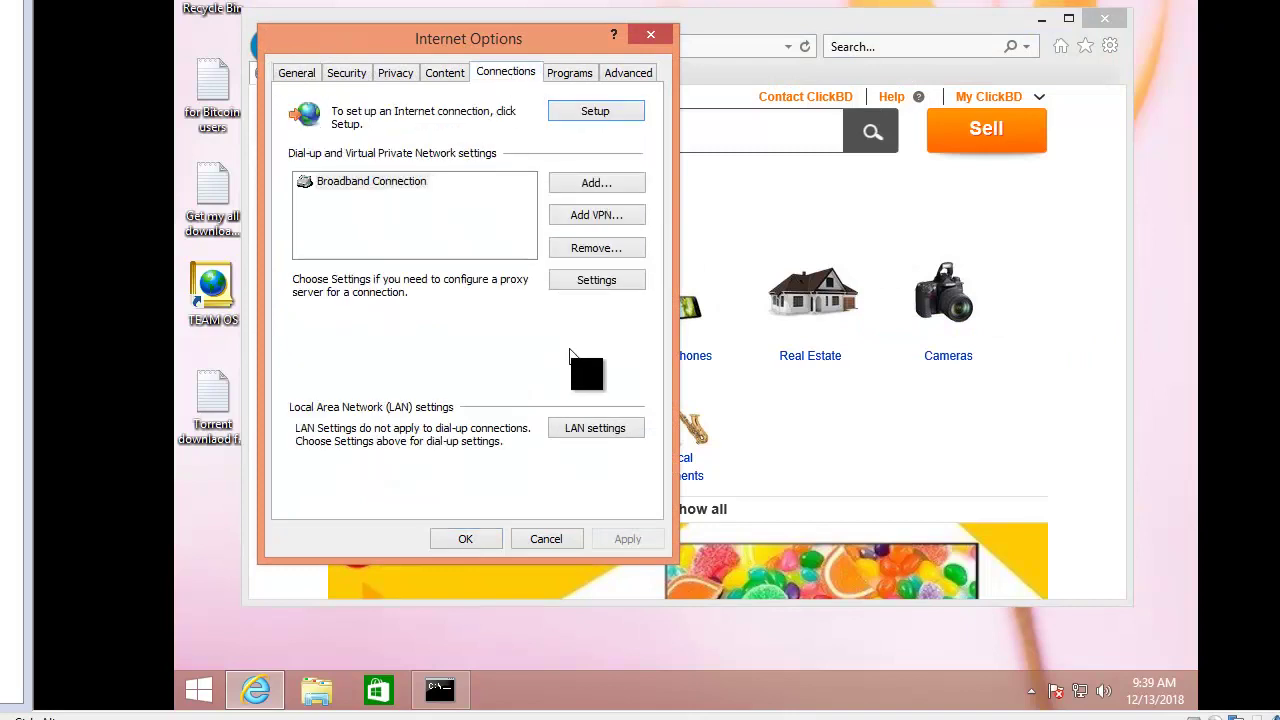
{"action": "left_click", "coordinate": [600, 440]}
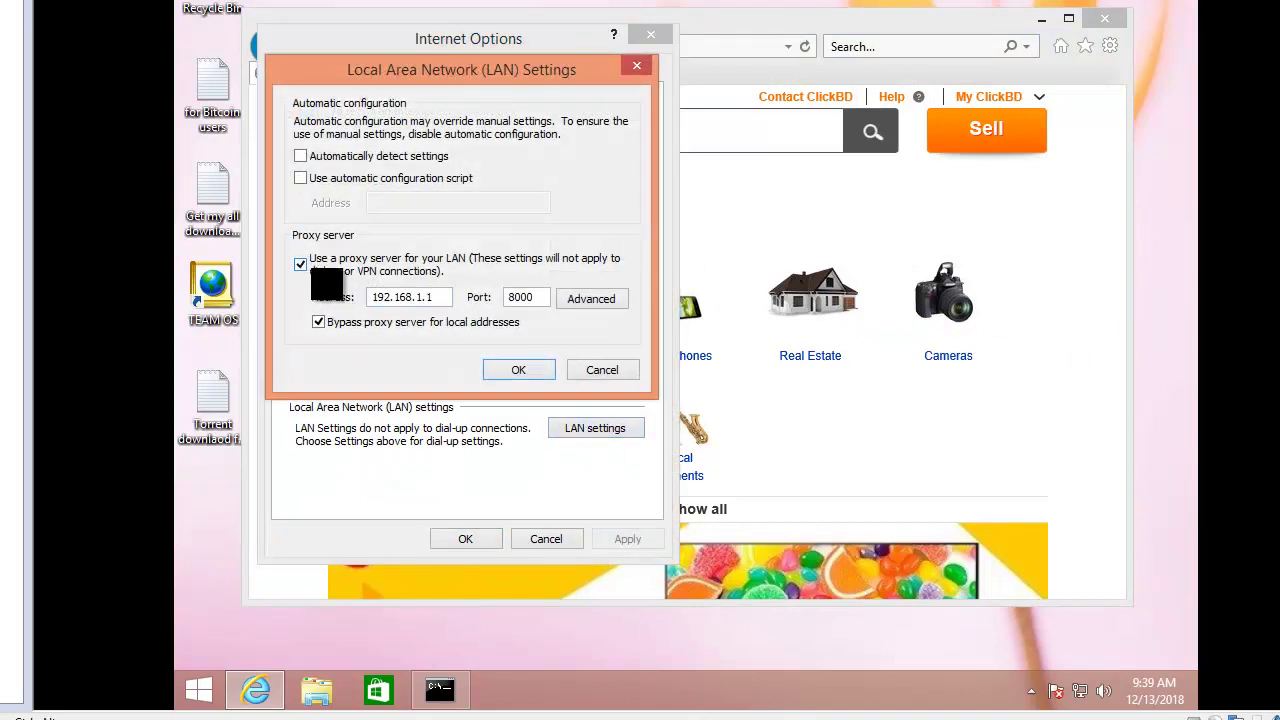
{"action": "left_click", "coordinate": [301, 264]}
{"action": "left_click", "coordinate": [518, 370]}
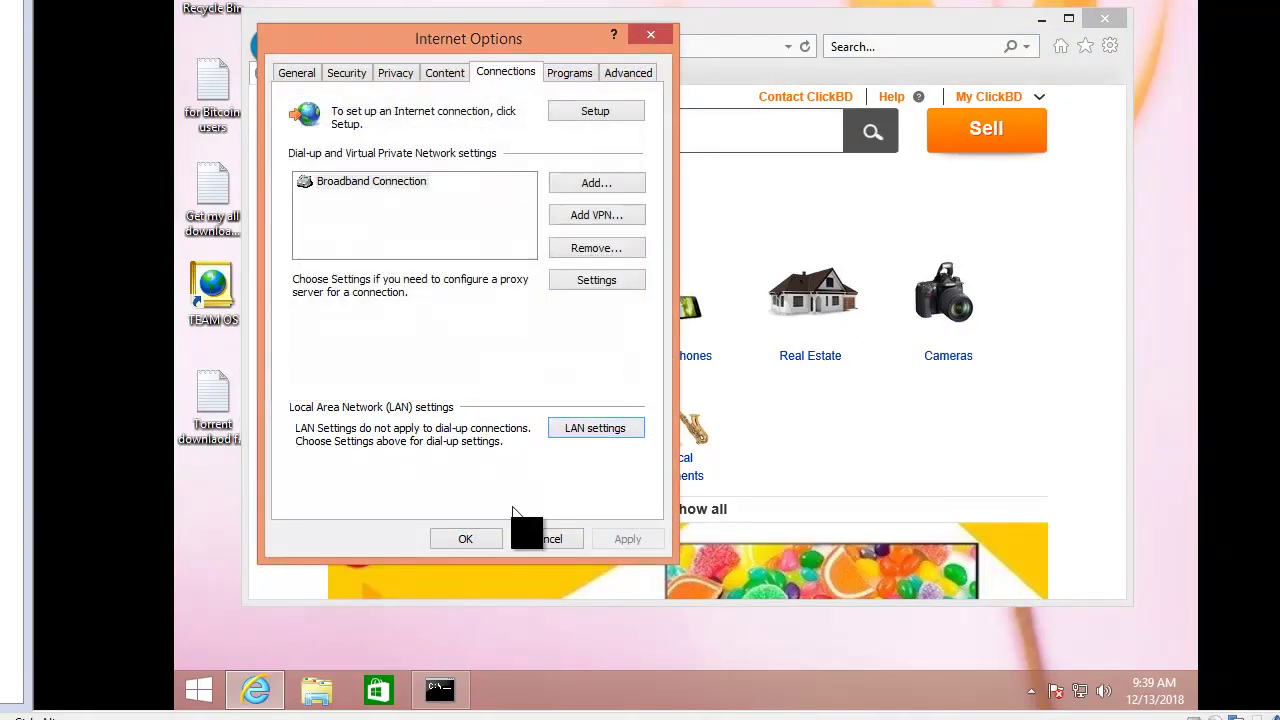
{"action": "left_click", "coordinate": [498, 540]}
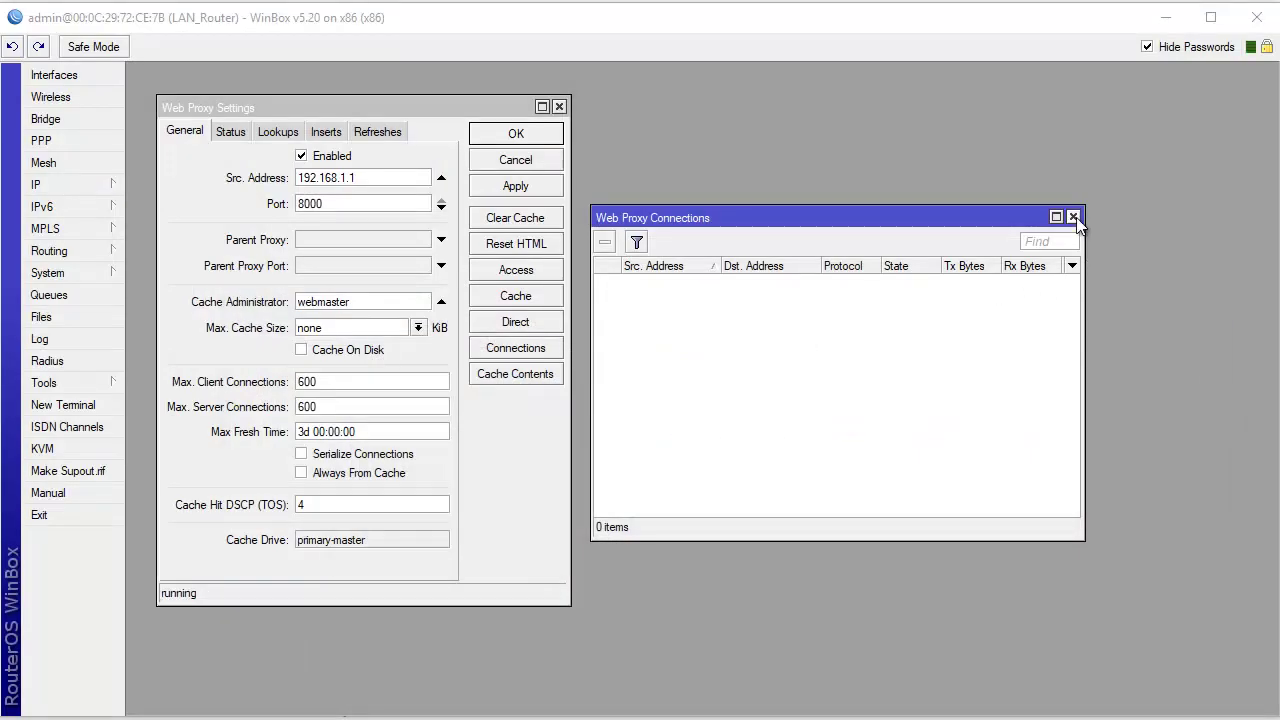
In WinBox, close the Web Proxy Connections and Web Proxy Settings windows.
{"action": "left_click", "coordinate": [1073, 217]}
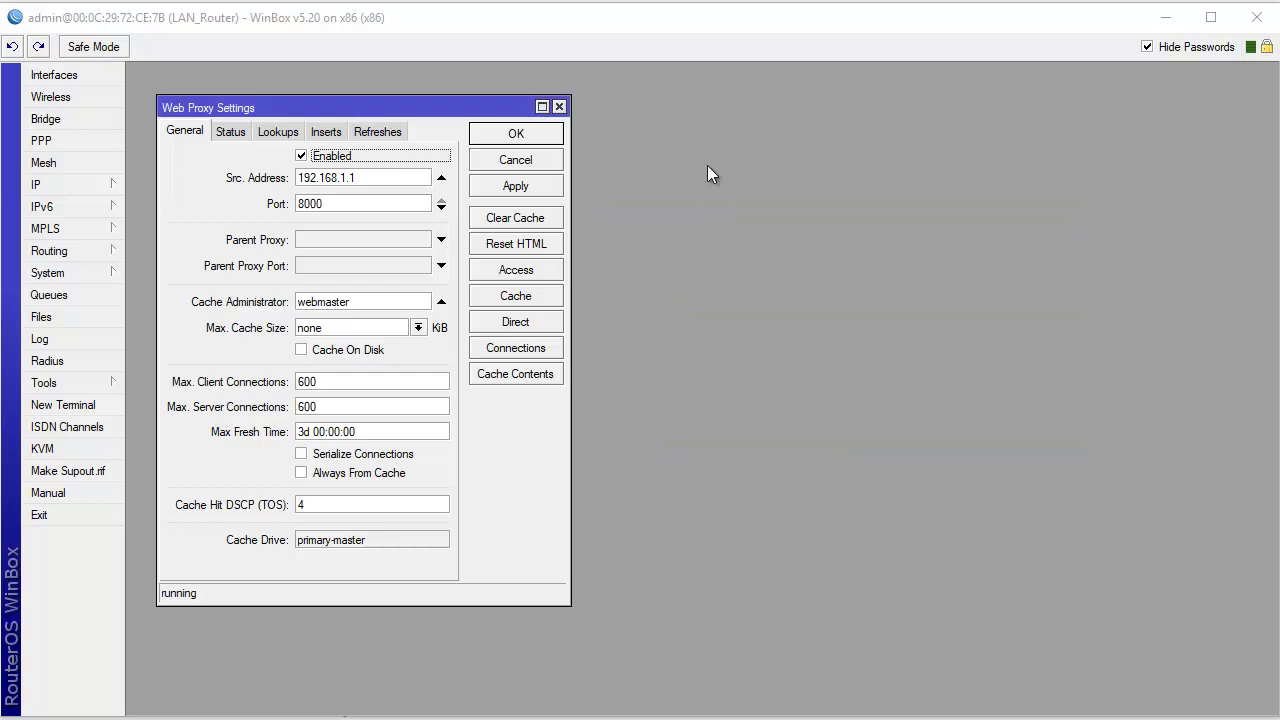
{"action": "left_click", "coordinate": [559, 106]}
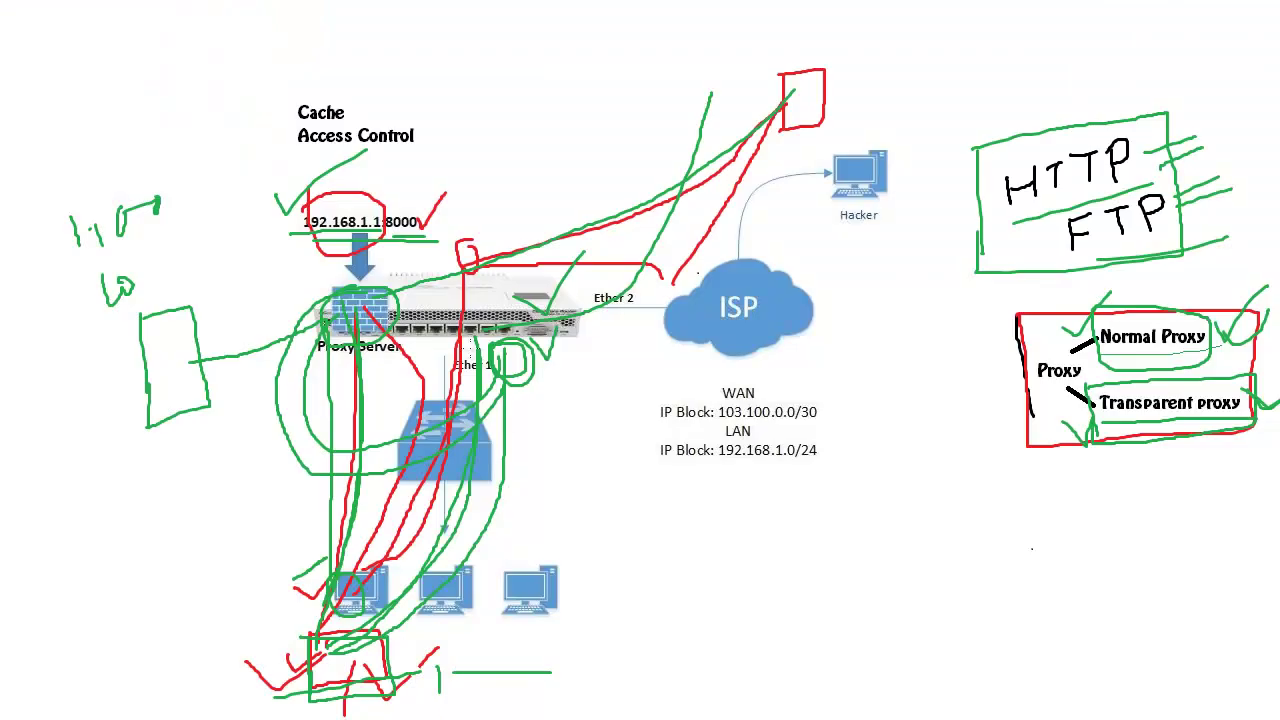
On the network diagram, draw a green tick on the router, a curve from the client up to it, and the number 80 beside the curve.
{"action": "left_click_drag", "start_coordinate": [488, 290], "coordinate": [575, 145]}
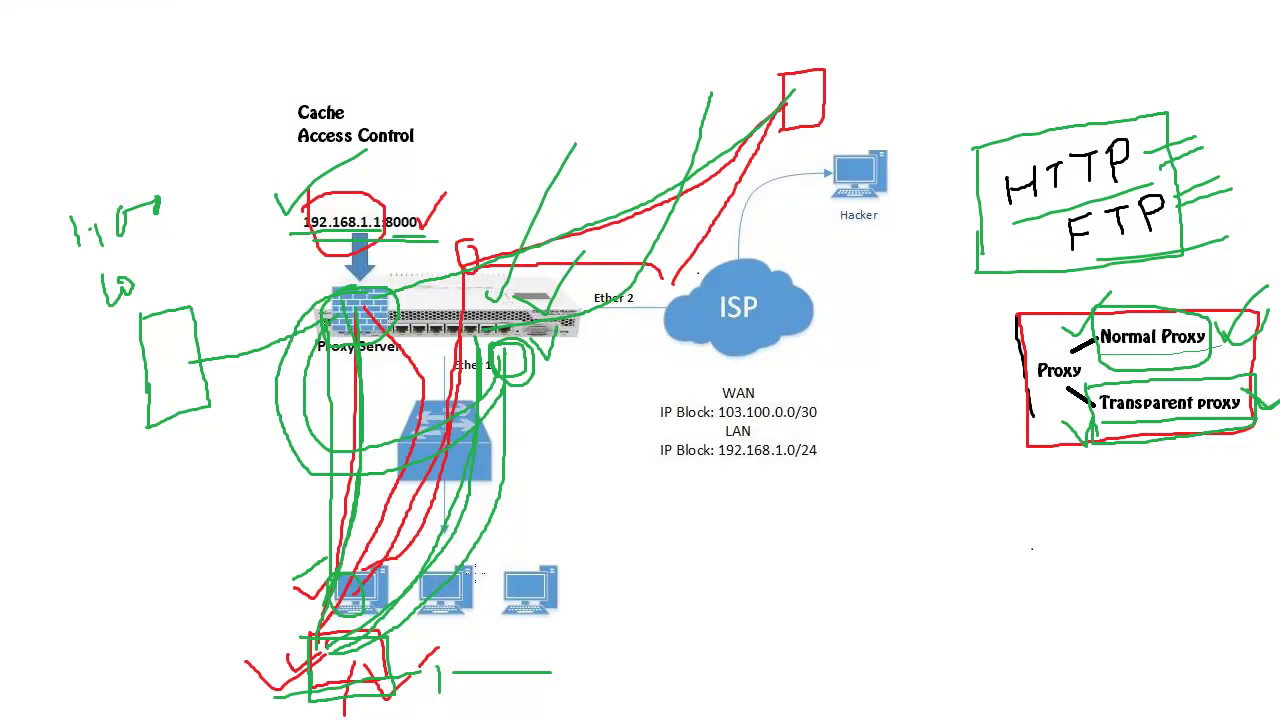
{"action": "mouse_move", "coordinate": [398, 642]}
{"action": "left_mouse_down"}
{"action": "mouse_move", "coordinate": [460, 600]}
{"action": "mouse_move", "coordinate": [512, 512]}
{"action": "mouse_move", "coordinate": [532, 391]}
{"action": "left_mouse_up"}
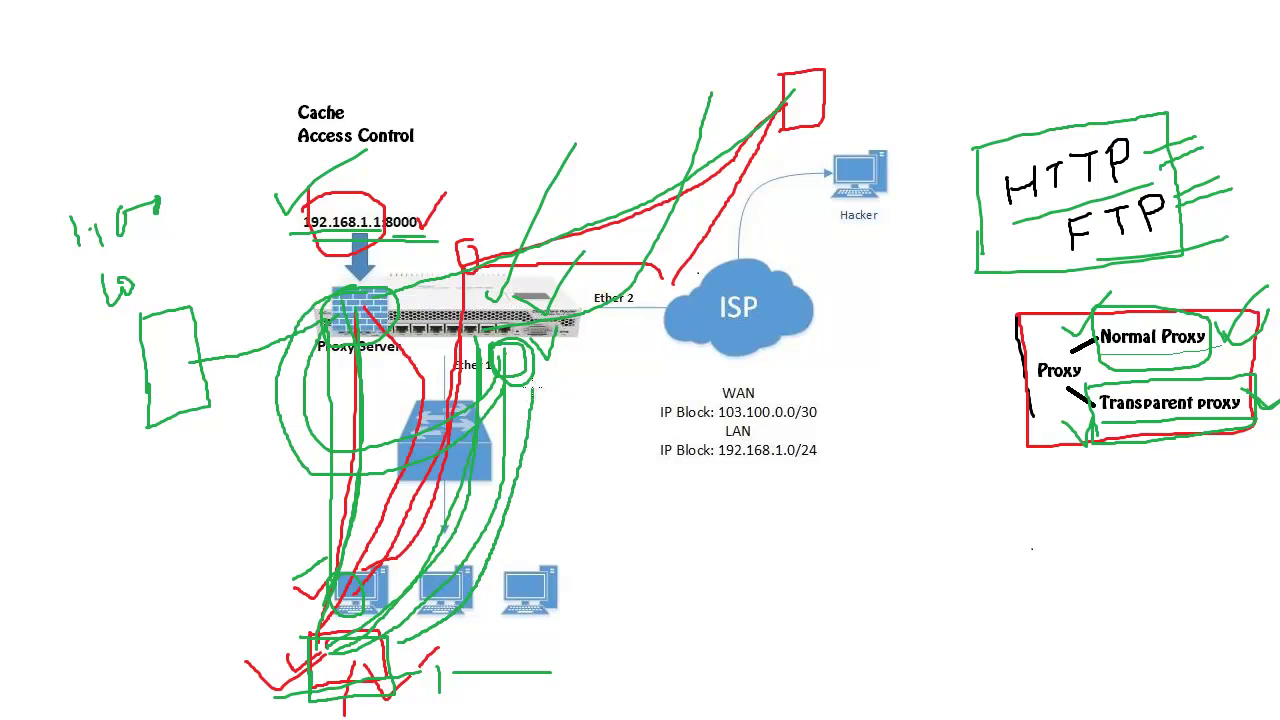
{"action": "mouse_move", "coordinate": [553, 446]}
{"action": "left_mouse_down"}
{"action": "mouse_move", "coordinate": [533, 458]}
{"action": "mouse_move", "coordinate": [550, 493]}
{"action": "mouse_move", "coordinate": [566, 472]}
{"action": "mouse_move", "coordinate": [546, 466]}
{"action": "mouse_move", "coordinate": [577, 458]}
{"action": "mouse_move", "coordinate": [605, 472]}
{"action": "mouse_move", "coordinate": [598, 444]}
{"action": "left_mouse_up"}
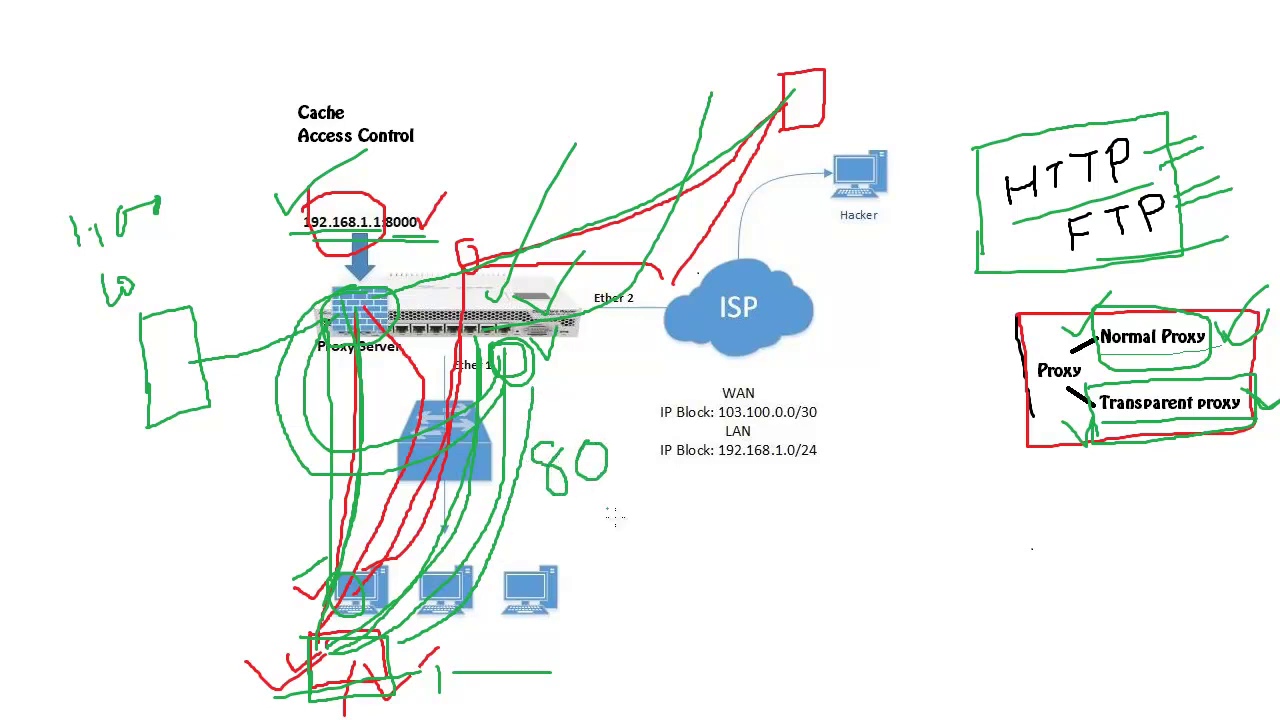
Sketch a green box below the ISP cloud, link it to the red remote server box, label that server 80, and tick HTTP.
{"action": "left_click_drag", "start_coordinate": [696, 553], "coordinate": [701, 595]}
{"action": "mouse_move", "coordinate": [690, 546]}
{"action": "left_mouse_down"}
{"action": "mouse_move", "coordinate": [734, 542]}
{"action": "mouse_move", "coordinate": [742, 600]}
{"action": "mouse_move", "coordinate": [706, 605]}
{"action": "mouse_move", "coordinate": [680, 546]}
{"action": "mouse_move", "coordinate": [666, 402]}
{"action": "mouse_move", "coordinate": [723, 203]}
{"action": "mouse_move", "coordinate": [791, 113]}
{"action": "left_mouse_up"}
{"action": "mouse_move", "coordinate": [860, 68]}
{"action": "left_mouse_down"}
{"action": "mouse_move", "coordinate": [848, 90]}
{"action": "mouse_move", "coordinate": [872, 108]}
{"action": "mouse_move", "coordinate": [858, 86]}
{"action": "mouse_move", "coordinate": [914, 100]}
{"action": "mouse_move", "coordinate": [898, 78]}
{"action": "left_mouse_up"}
{"action": "left_click_drag", "start_coordinate": [1142, 176], "coordinate": [1209, 98]}
Mark the router's LAN port with a tick and circle, circle the 80 beside the switch, and draw a line to the proxy server.
{"action": "left_click_drag", "start_coordinate": [515, 330], "coordinate": [584, 237]}
{"action": "mouse_move", "coordinate": [494, 350]}
{"action": "left_mouse_down"}
{"action": "mouse_move", "coordinate": [530, 338]}
{"action": "mouse_move", "coordinate": [540, 378]}
{"action": "mouse_move", "coordinate": [489, 330]}
{"action": "left_mouse_up"}
{"action": "mouse_move", "coordinate": [553, 444]}
{"action": "left_mouse_down"}
{"action": "mouse_move", "coordinate": [586, 421]}
{"action": "mouse_move", "coordinate": [620, 456]}
{"action": "mouse_move", "coordinate": [550, 500]}
{"action": "mouse_move", "coordinate": [520, 452]}
{"action": "mouse_move", "coordinate": [584, 422]}
{"action": "left_mouse_up"}
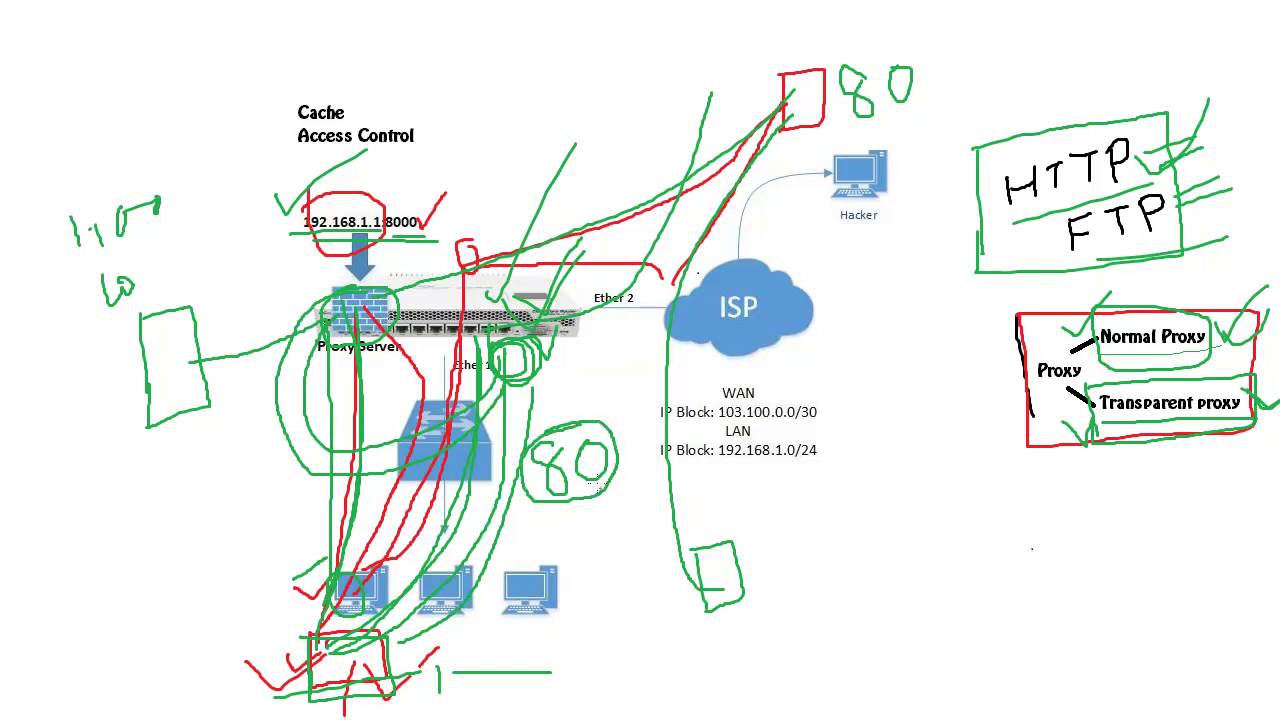
{"action": "mouse_move", "coordinate": [518, 368]}
{"action": "left_mouse_down"}
{"action": "mouse_move", "coordinate": [506, 404]}
{"action": "mouse_move", "coordinate": [428, 448]}
{"action": "mouse_move", "coordinate": [334, 472]}
{"action": "mouse_move", "coordinate": [270, 428]}
{"action": "mouse_move", "coordinate": [342, 312]}
{"action": "left_mouse_up"}
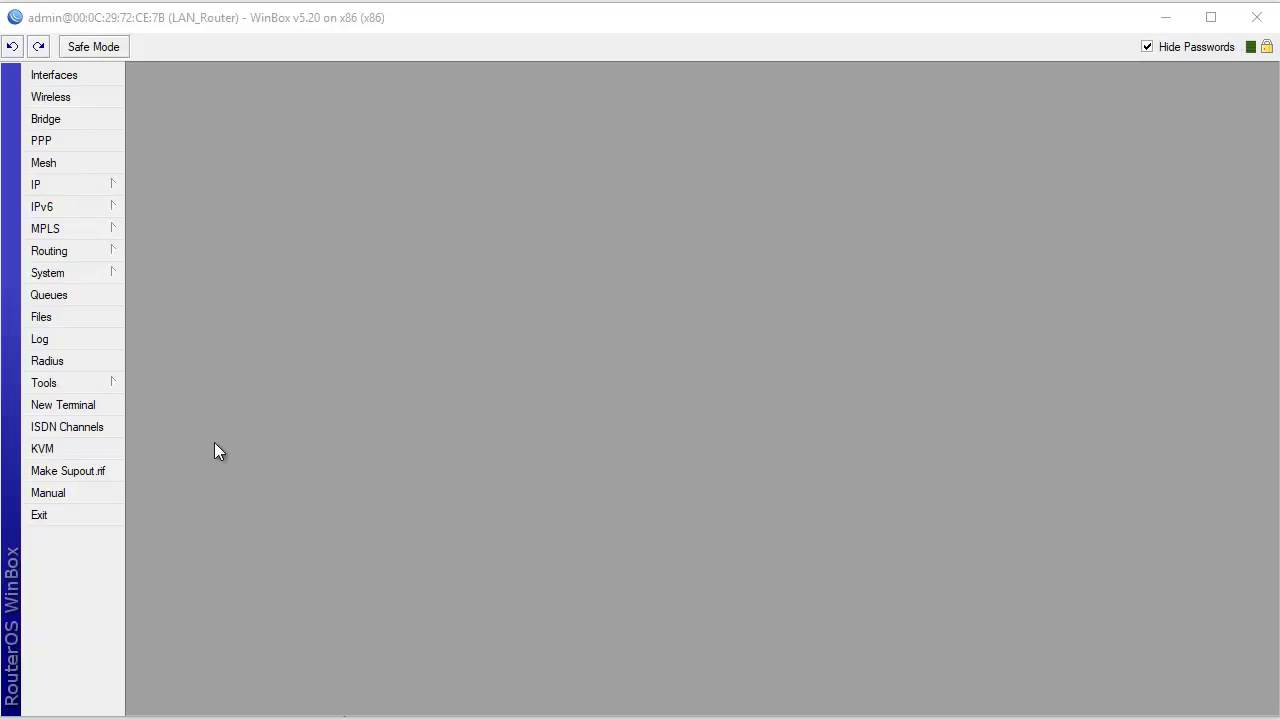
In the IP firewall's NAT rules, start a new rule and set its chain to dstnat.
{"action": "left_click", "coordinate": [68, 188]}
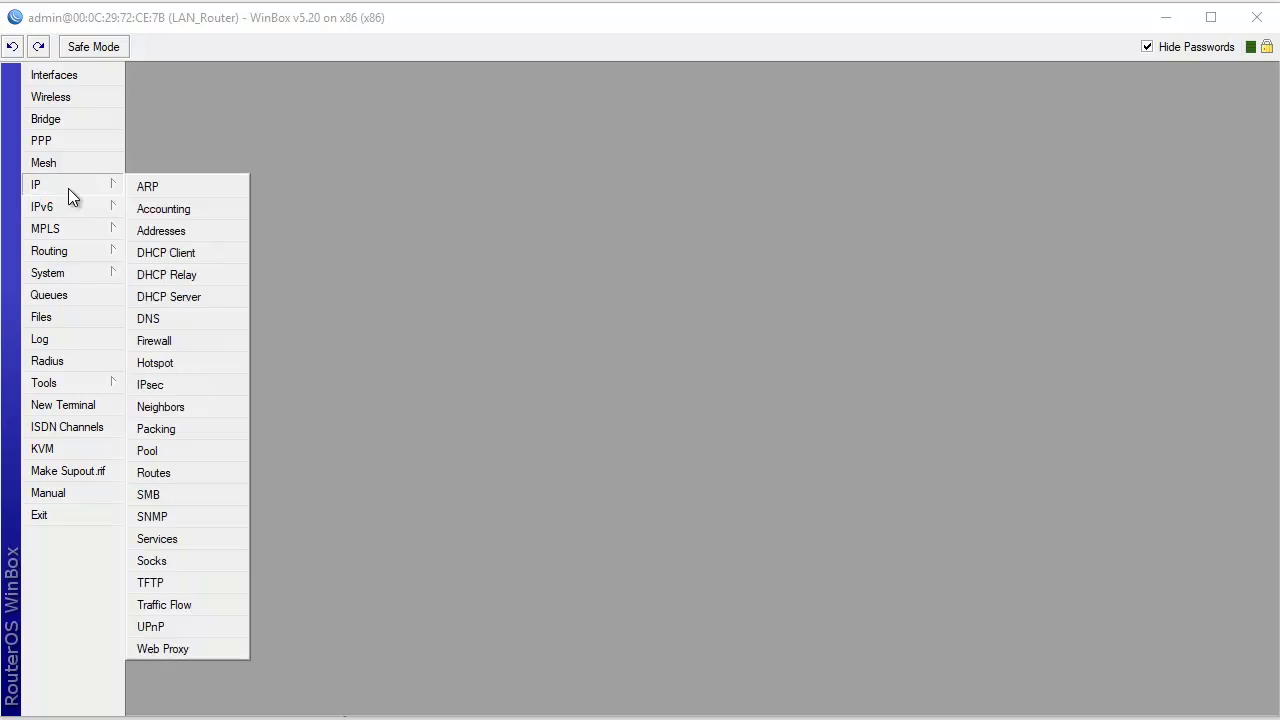
{"action": "left_click", "coordinate": [178, 340]}
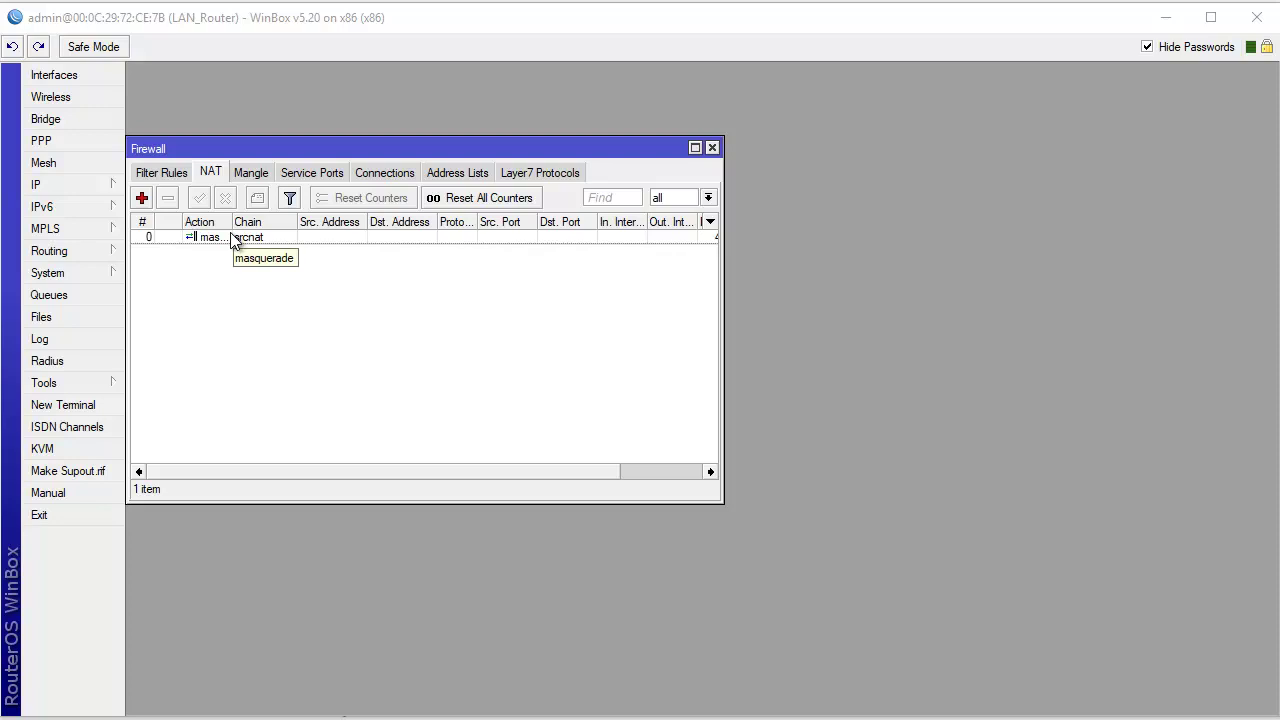
{"action": "left_click", "coordinate": [143, 198]}
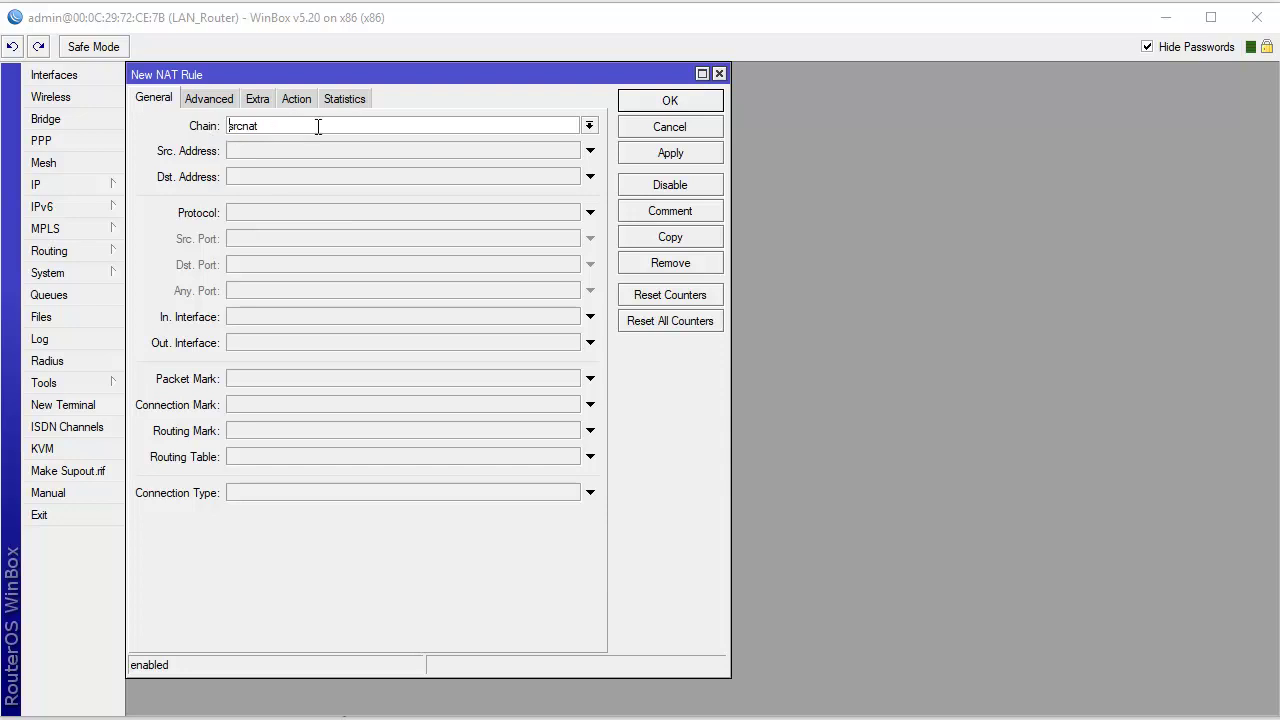
{"action": "left_click", "coordinate": [590, 126]}
{"action": "left_click", "coordinate": [394, 139]}
Set the new NAT rule's source address to 192.168.1.0/24.
{"action": "left_click", "coordinate": [237, 152]}
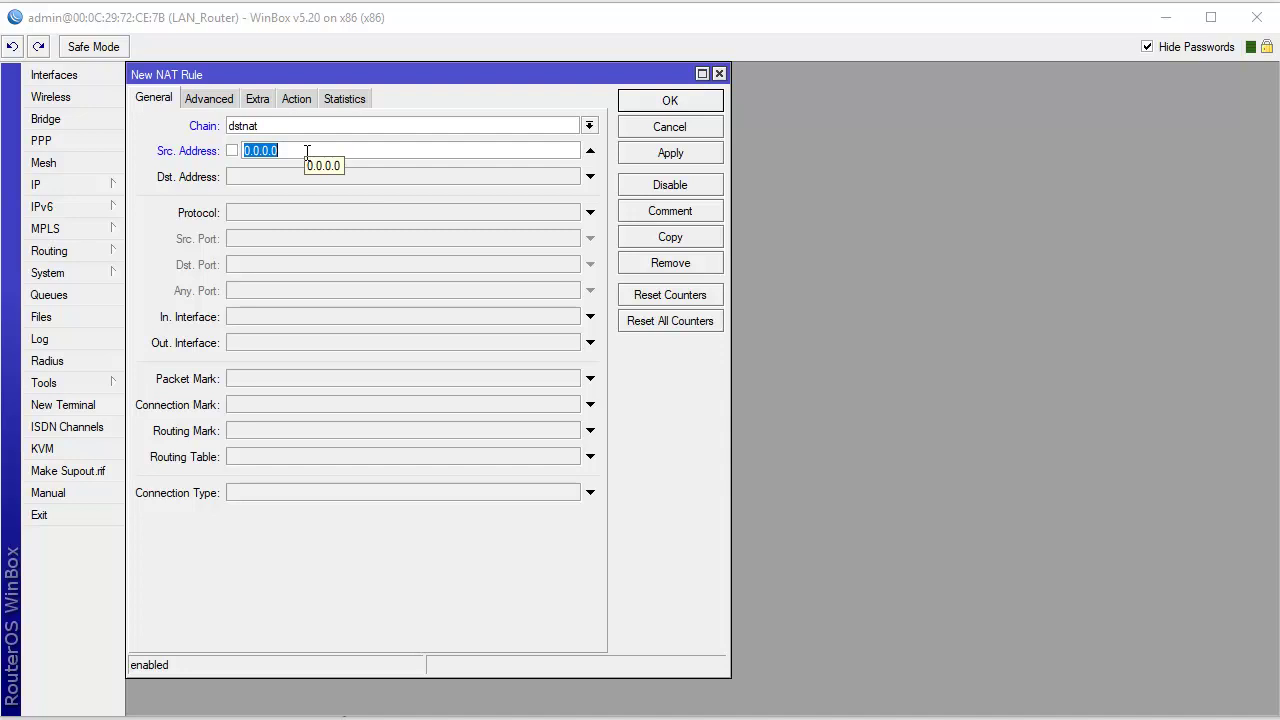
{"action": "type", "text": "192.16"}
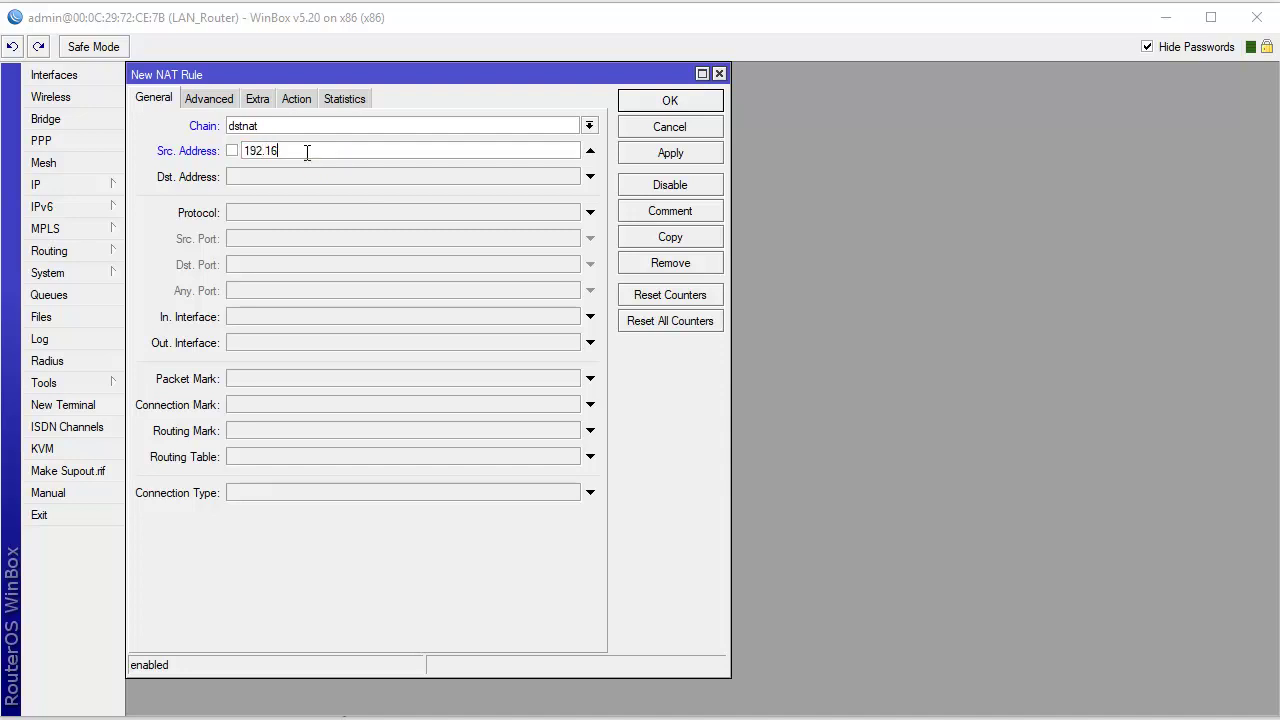
{"action": "type", "text": "8.1.1"}
{"action": "key", "text": "BackSpace"}
{"action": "type", "text": "0/24"}
{"action": "double_click", "coordinate": [334, 151]}
Limit the NAT rule to protocol 6 (tcp) with destination port 80.
{"action": "left_click", "coordinate": [246, 213]}
{"action": "type", "text": "6 (tcp"}
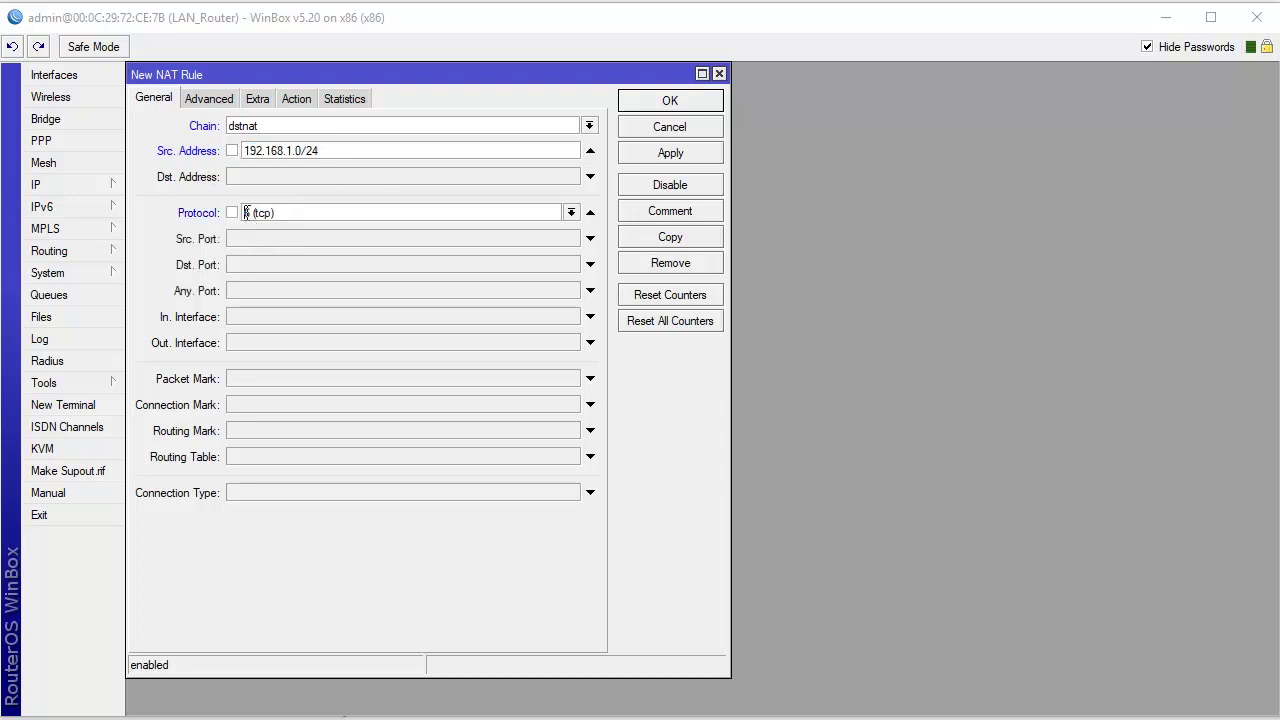
{"action": "left_click", "coordinate": [251, 264]}
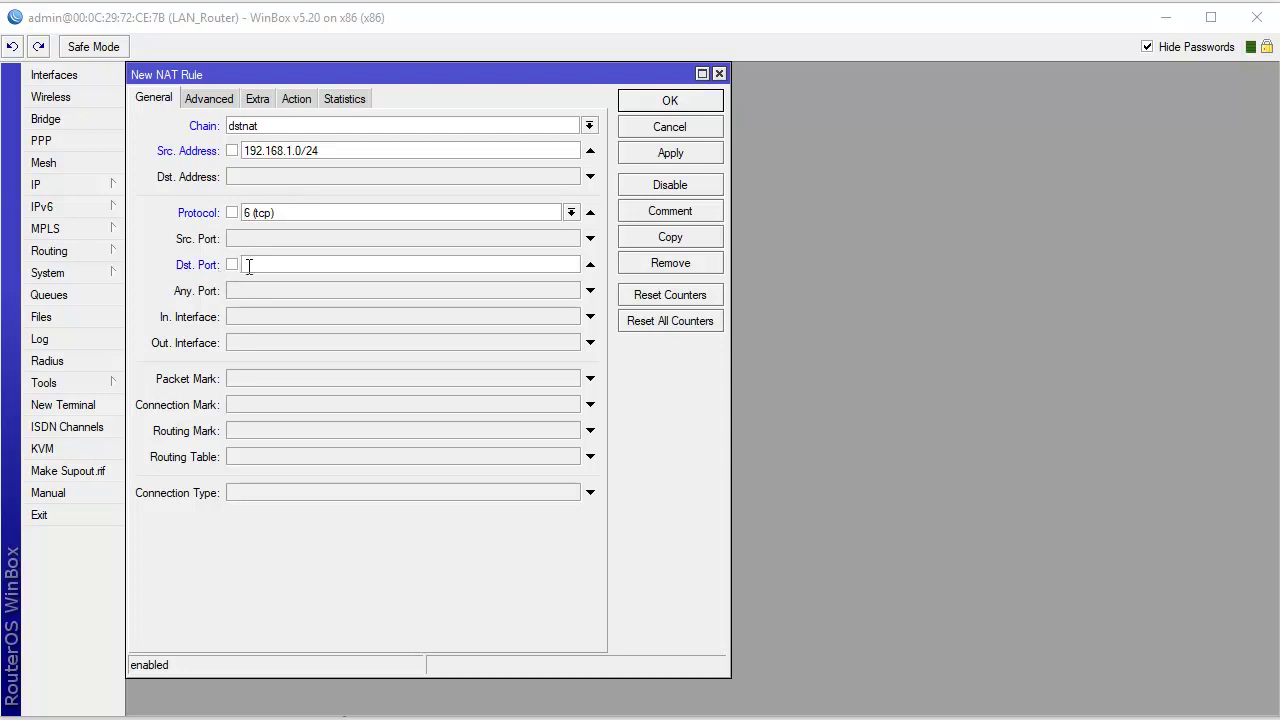
{"action": "type", "text": "80"}
{"action": "left_click_drag", "start_coordinate": [324, 152], "coordinate": [232, 165]}
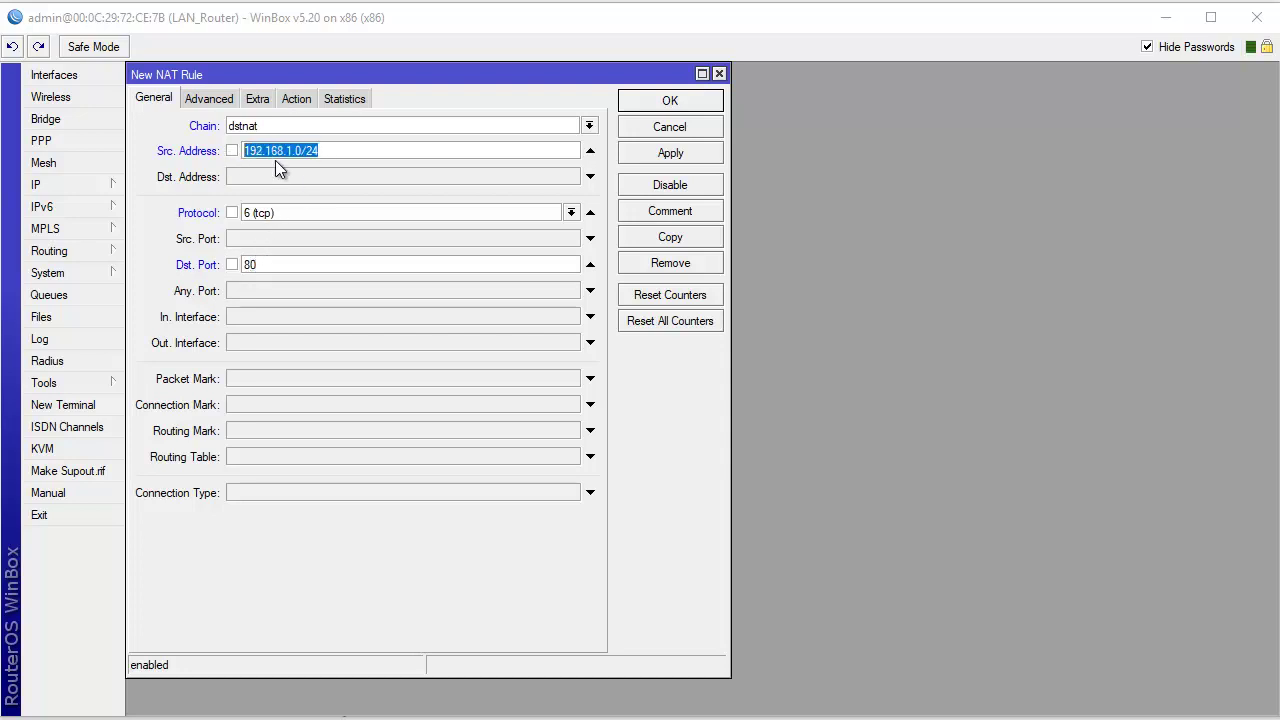
{"action": "left_click", "coordinate": [263, 264]}
{"action": "double_click", "coordinate": [263, 264]}
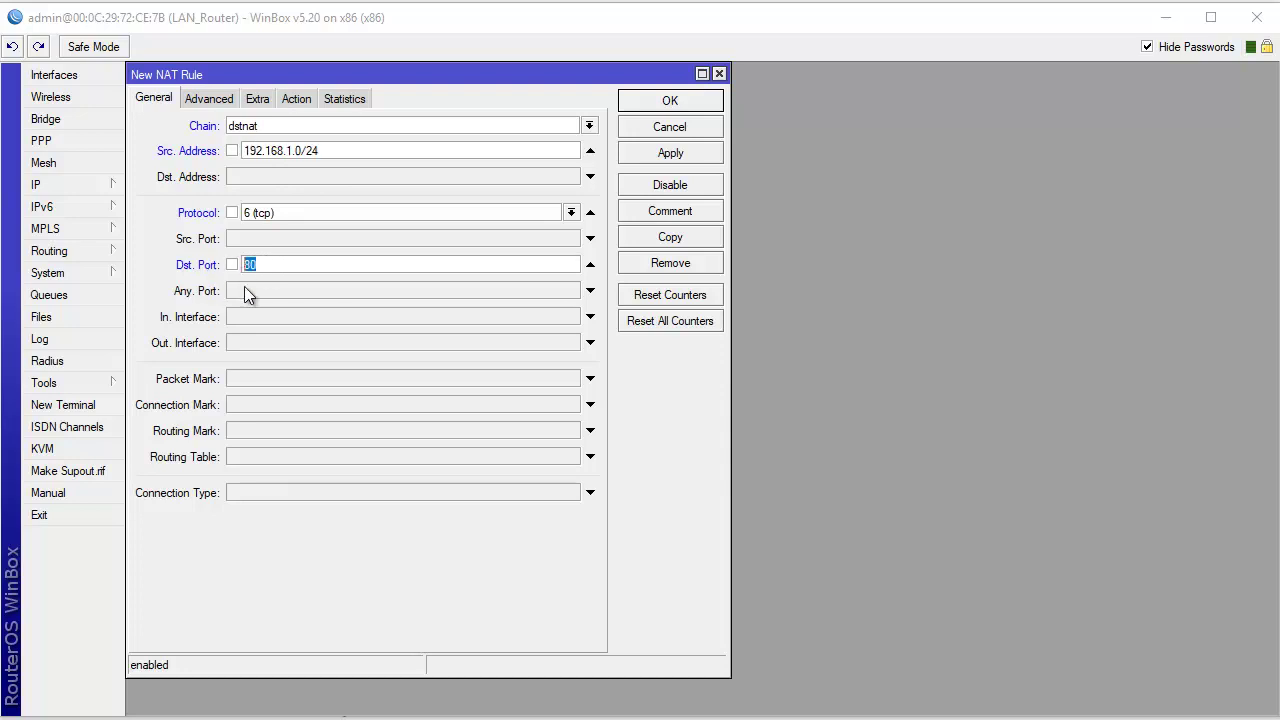
Set the NAT rule's action to redirect, with 8000 as the target port.
{"action": "left_click", "coordinate": [307, 101]}
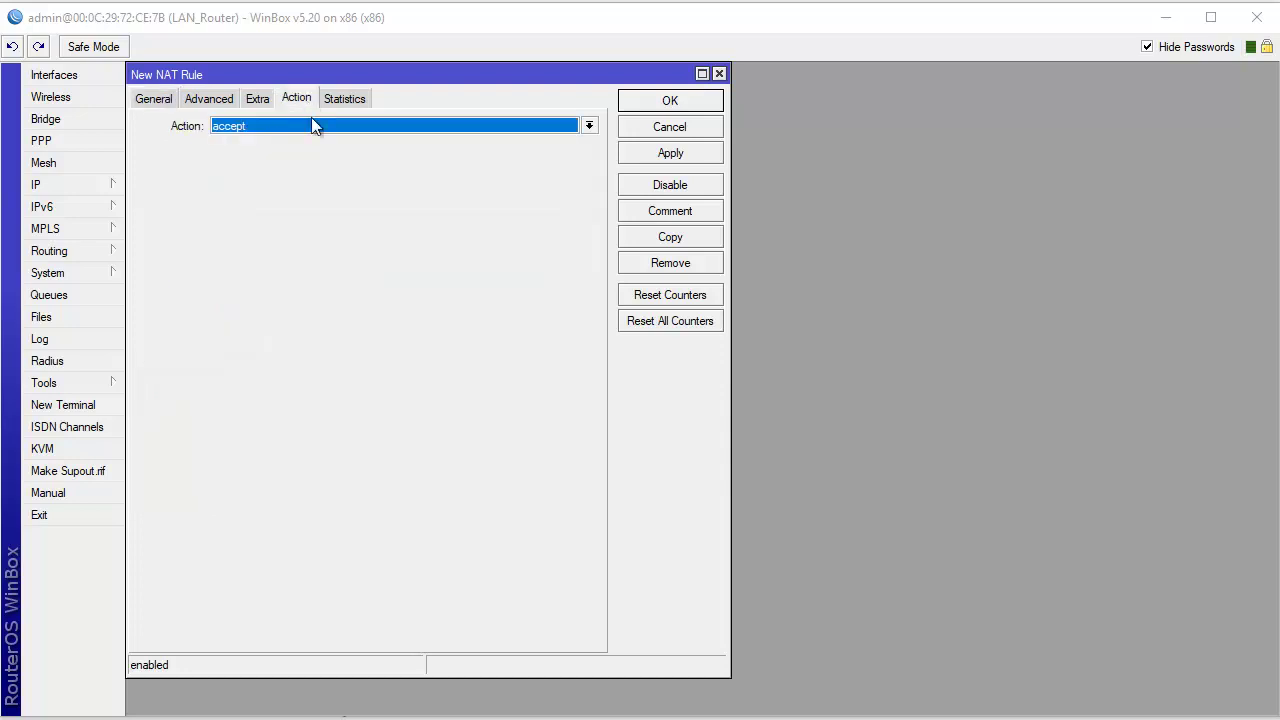
{"action": "left_click", "coordinate": [288, 133]}
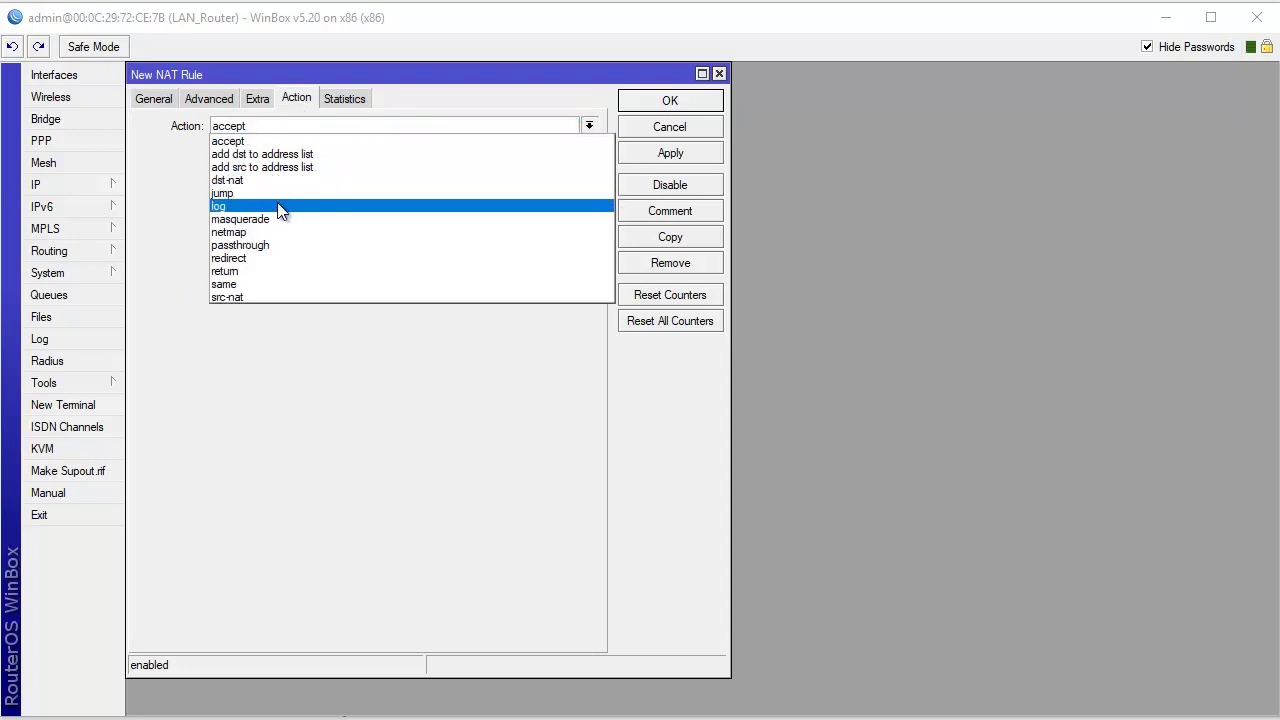
{"action": "left_click", "coordinate": [250, 258]}
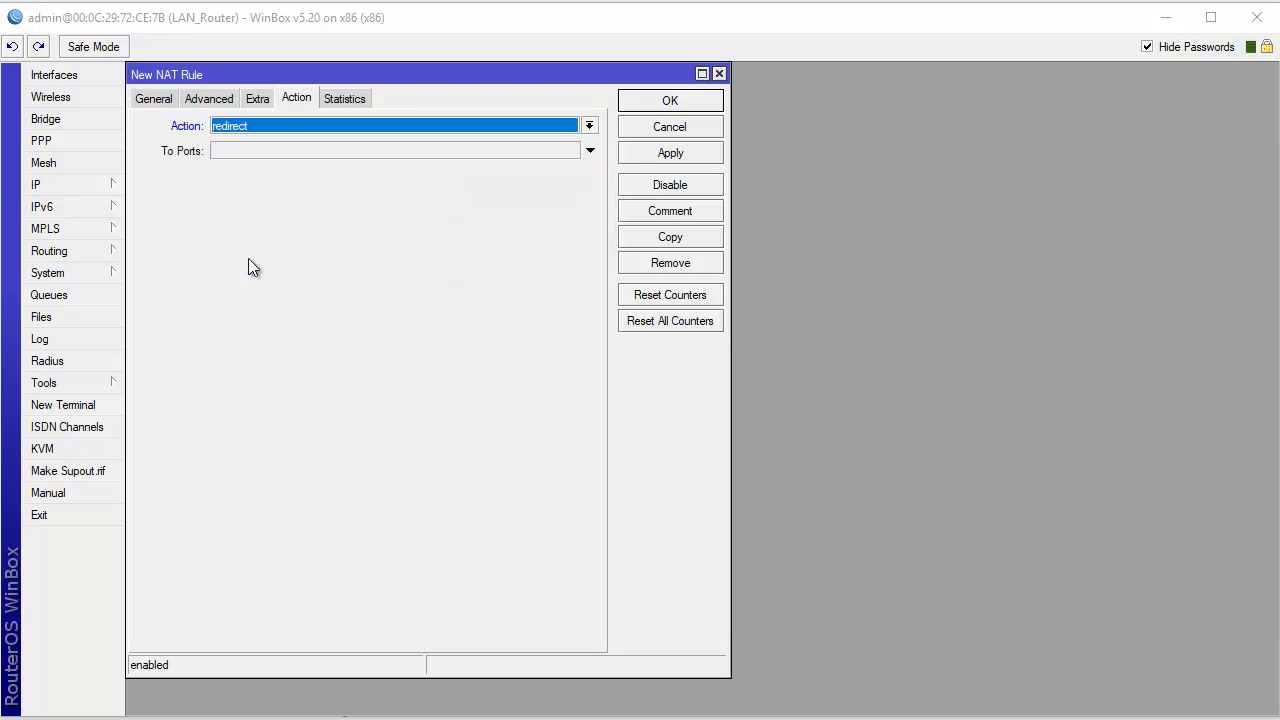
{"action": "left_click", "coordinate": [228, 151]}
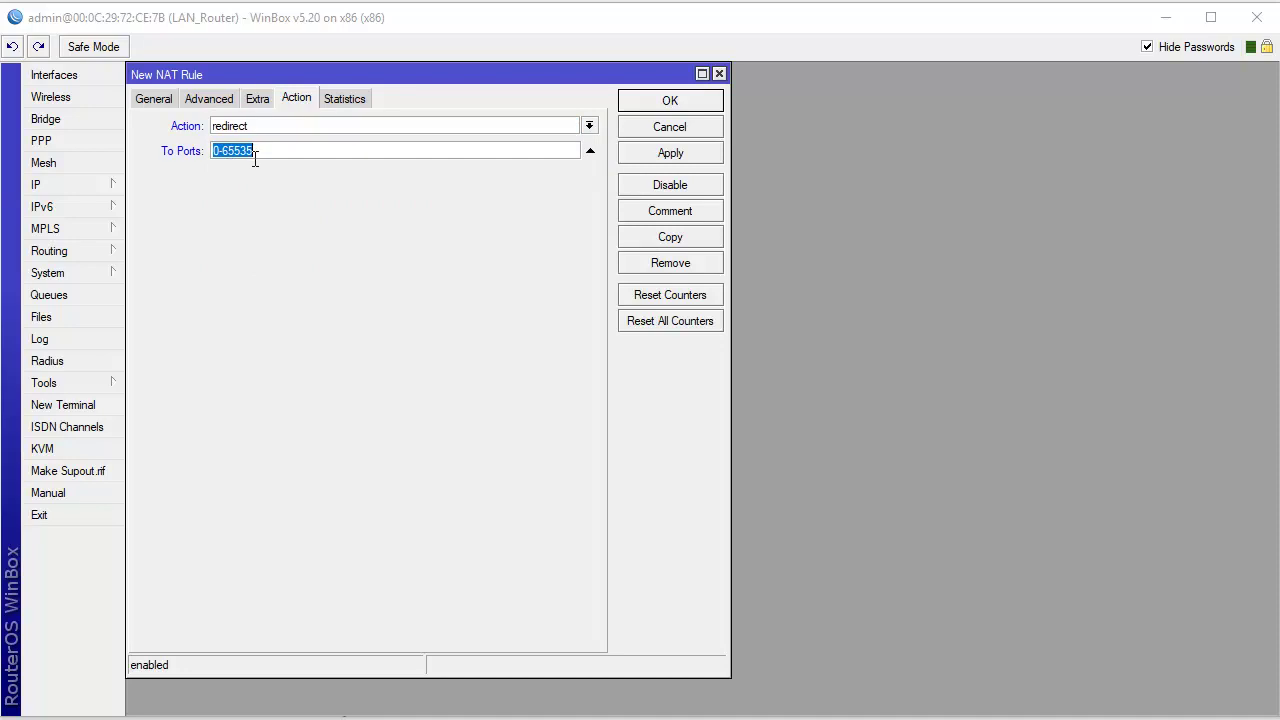
{"action": "key", "text": "BackSpace"}
{"action": "type", "text": "8000"}
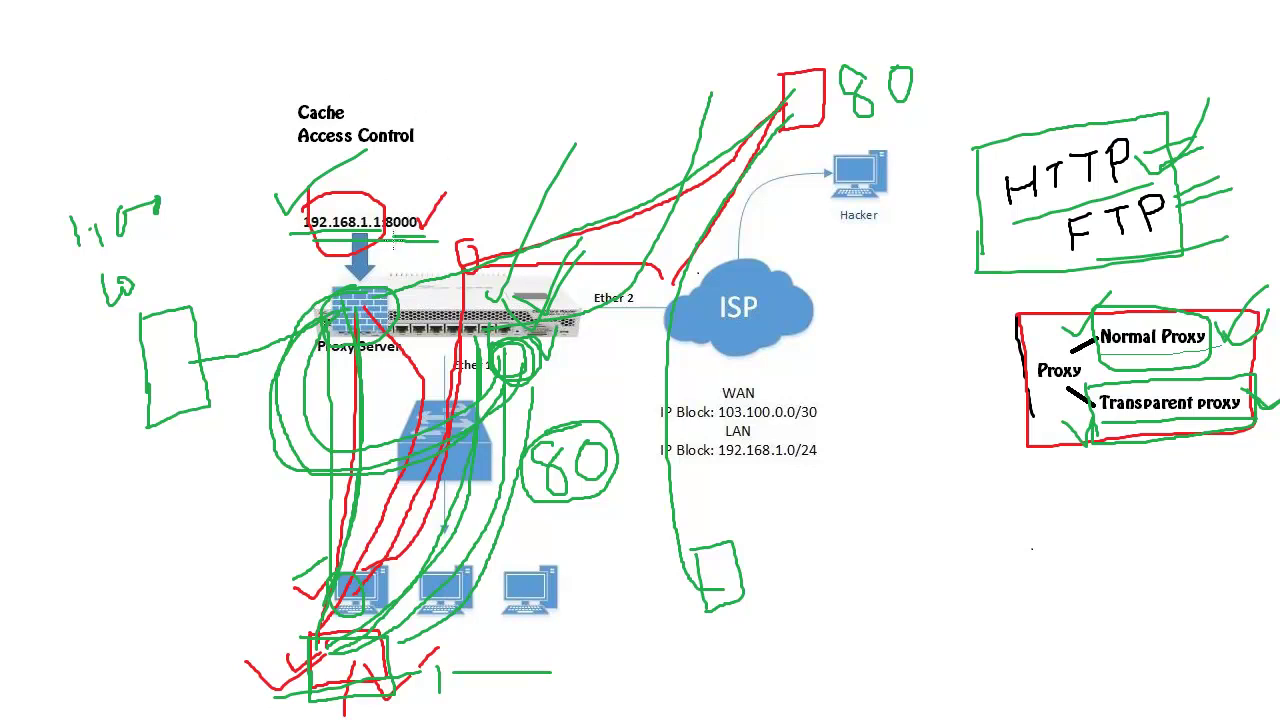
On the network diagram, underline 192.168.1.1:8000, circle the LAN block 192.168.1.0/24, underline the circled 80, and link it to the proxy address.
{"action": "left_click_drag", "start_coordinate": [392, 238], "coordinate": [540, 208]}
{"action": "mouse_move", "coordinate": [725, 440]}
{"action": "left_mouse_down"}
{"action": "mouse_move", "coordinate": [744, 428]}
{"action": "mouse_move", "coordinate": [815, 435]}
{"action": "mouse_move", "coordinate": [795, 490]}
{"action": "mouse_move", "coordinate": [720, 478]}
{"action": "mouse_move", "coordinate": [722, 434]}
{"action": "mouse_move", "coordinate": [770, 436]}
{"action": "mouse_move", "coordinate": [772, 484]}
{"action": "mouse_move", "coordinate": [798, 506]}
{"action": "mouse_move", "coordinate": [775, 630]}
{"action": "mouse_move", "coordinate": [540, 565]}
{"action": "mouse_move", "coordinate": [500, 385]}
{"action": "mouse_move", "coordinate": [512, 362]}
{"action": "left_mouse_up"}
{"action": "mouse_move", "coordinate": [566, 504]}
{"action": "left_mouse_down"}
{"action": "mouse_move", "coordinate": [544, 514]}
{"action": "mouse_move", "coordinate": [648, 478]}
{"action": "left_mouse_up"}
{"action": "mouse_move", "coordinate": [556, 508]}
{"action": "left_mouse_down"}
{"action": "mouse_move", "coordinate": [636, 482]}
{"action": "mouse_move", "coordinate": [606, 520]}
{"action": "mouse_move", "coordinate": [575, 718]}
{"action": "mouse_move", "coordinate": [166, 665]}
{"action": "mouse_move", "coordinate": [188, 294]}
{"action": "mouse_move", "coordinate": [426, 196]}
{"action": "mouse_move", "coordinate": [420, 222]}
{"action": "mouse_move", "coordinate": [418, 200]}
{"action": "mouse_move", "coordinate": [455, 150]}
{"action": "left_mouse_up"}
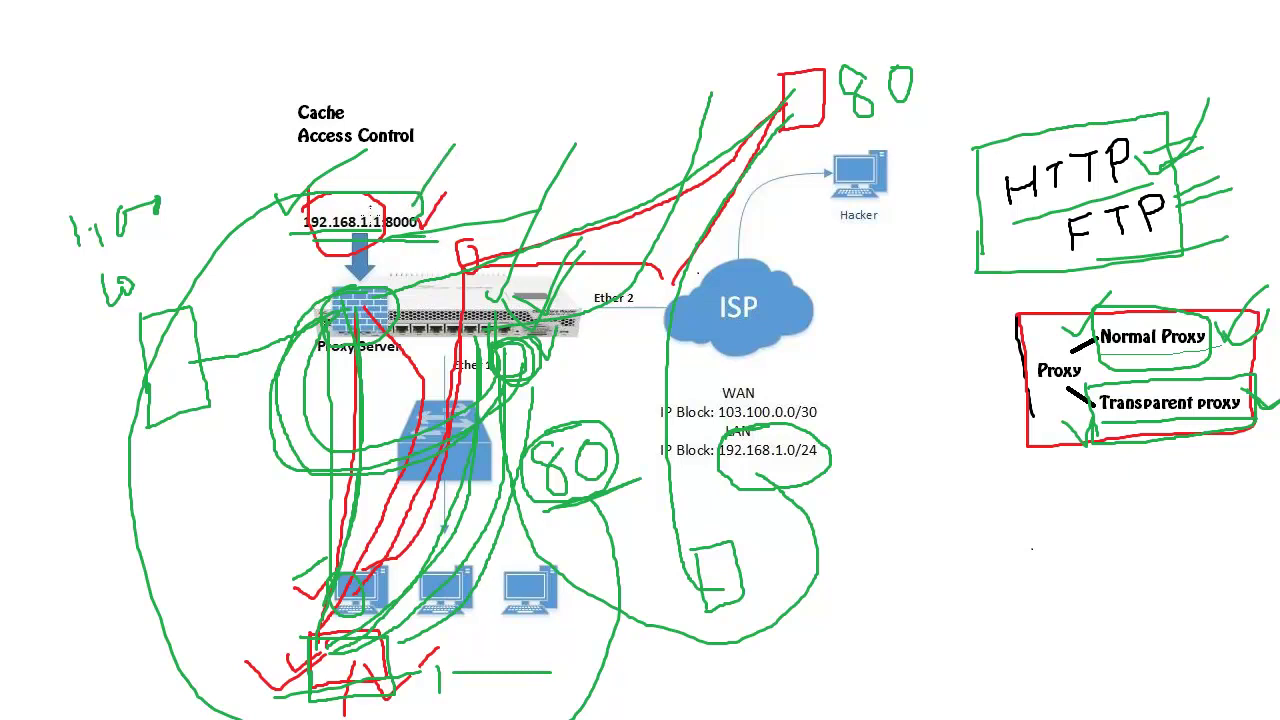
In WinBox, apply the NAT rule, recheck its source, destination port and redirect settings, and close it.
{"action": "key", "text": "alt+Tab"}
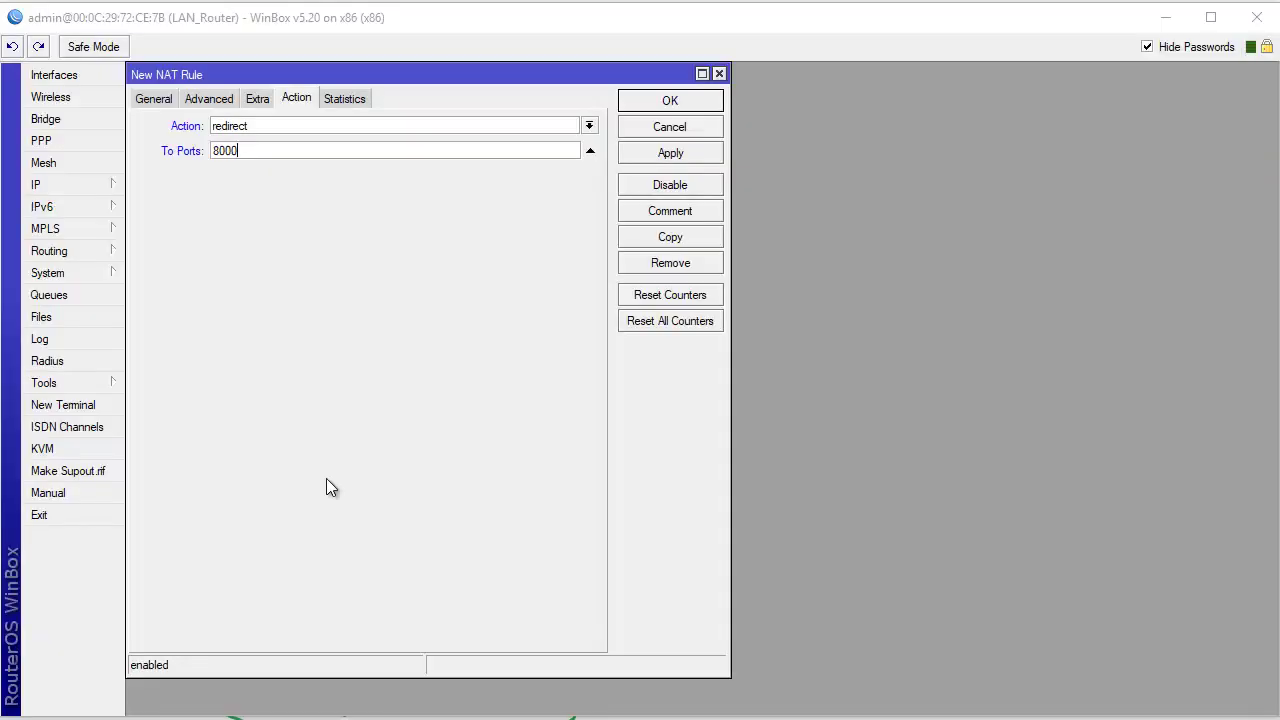
{"action": "left_click", "coordinate": [705, 155]}
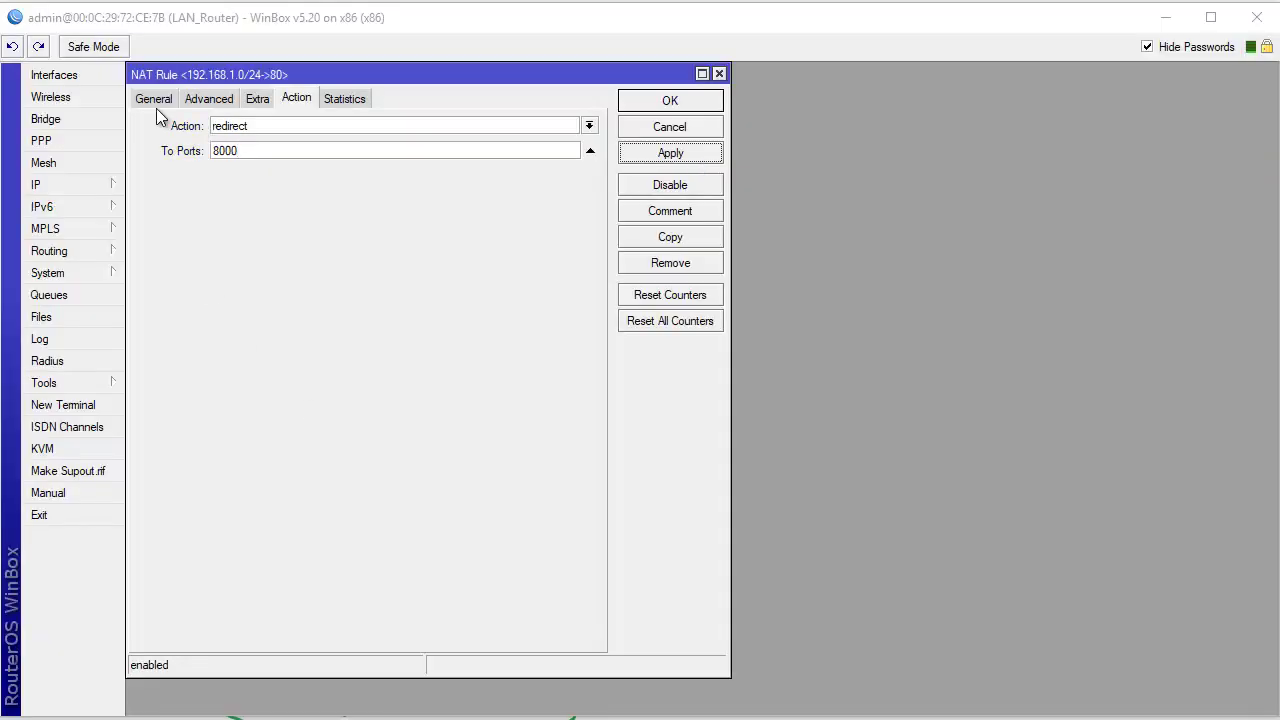
{"action": "left_click", "coordinate": [154, 99]}
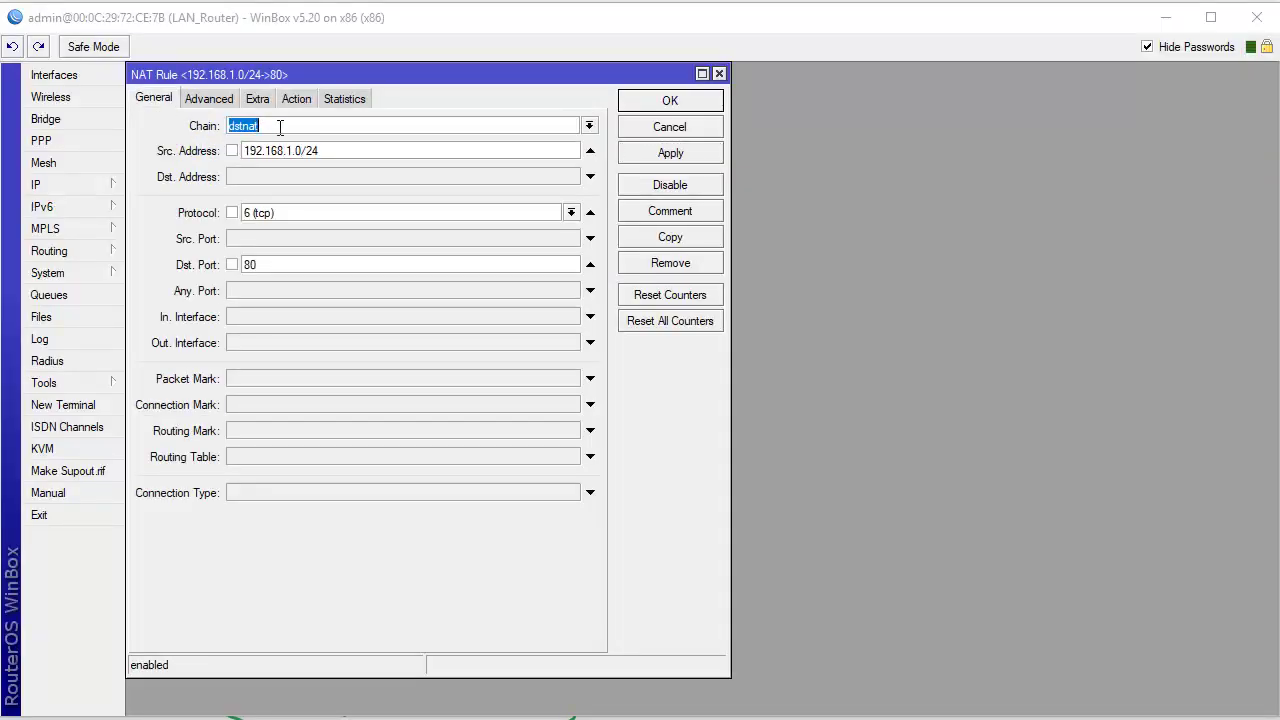
{"action": "left_click_drag", "start_coordinate": [327, 156], "coordinate": [176, 152]}
{"action": "double_click", "coordinate": [250, 264]}
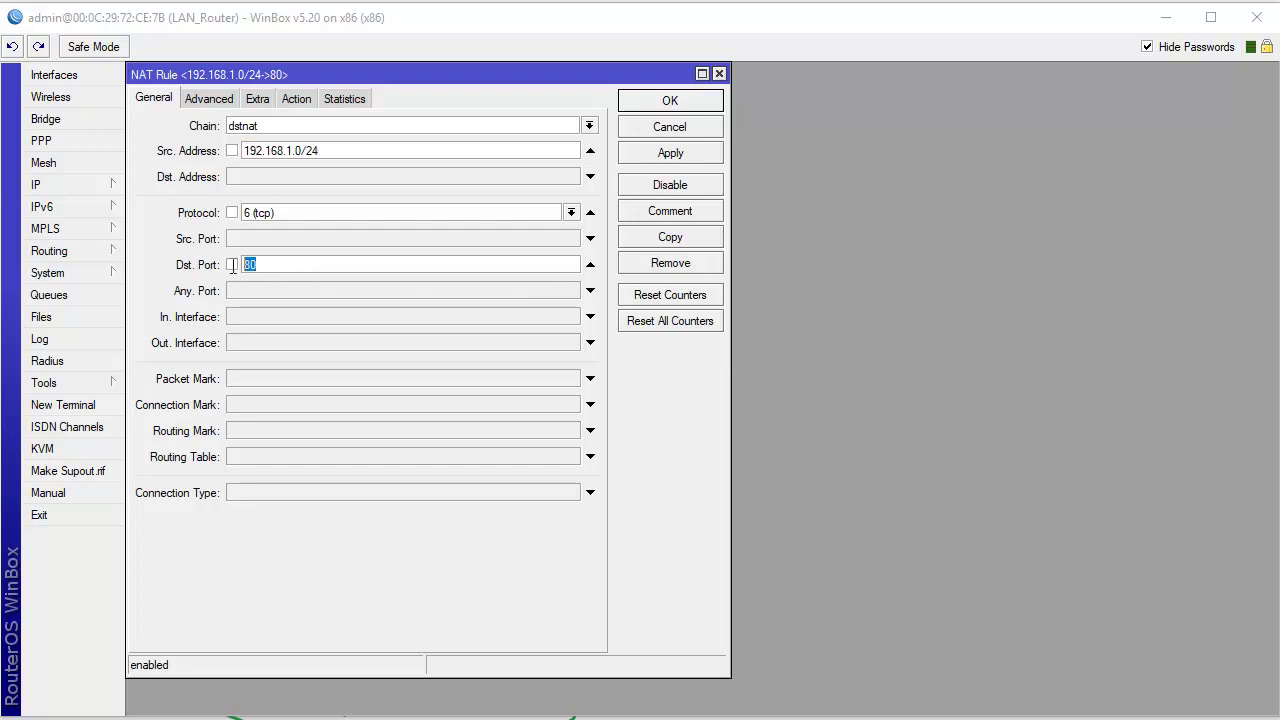
{"action": "left_click", "coordinate": [295, 100]}
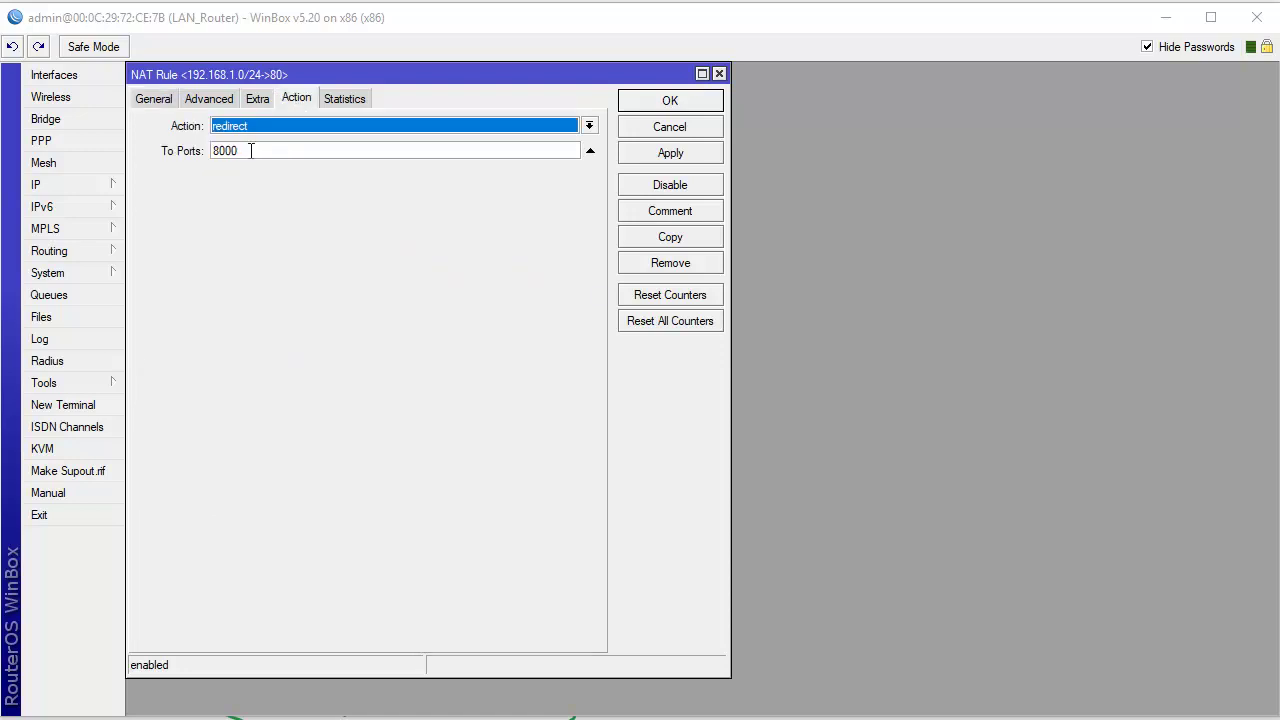
{"action": "double_click", "coordinate": [250, 150]}
{"action": "left_click", "coordinate": [155, 99]}
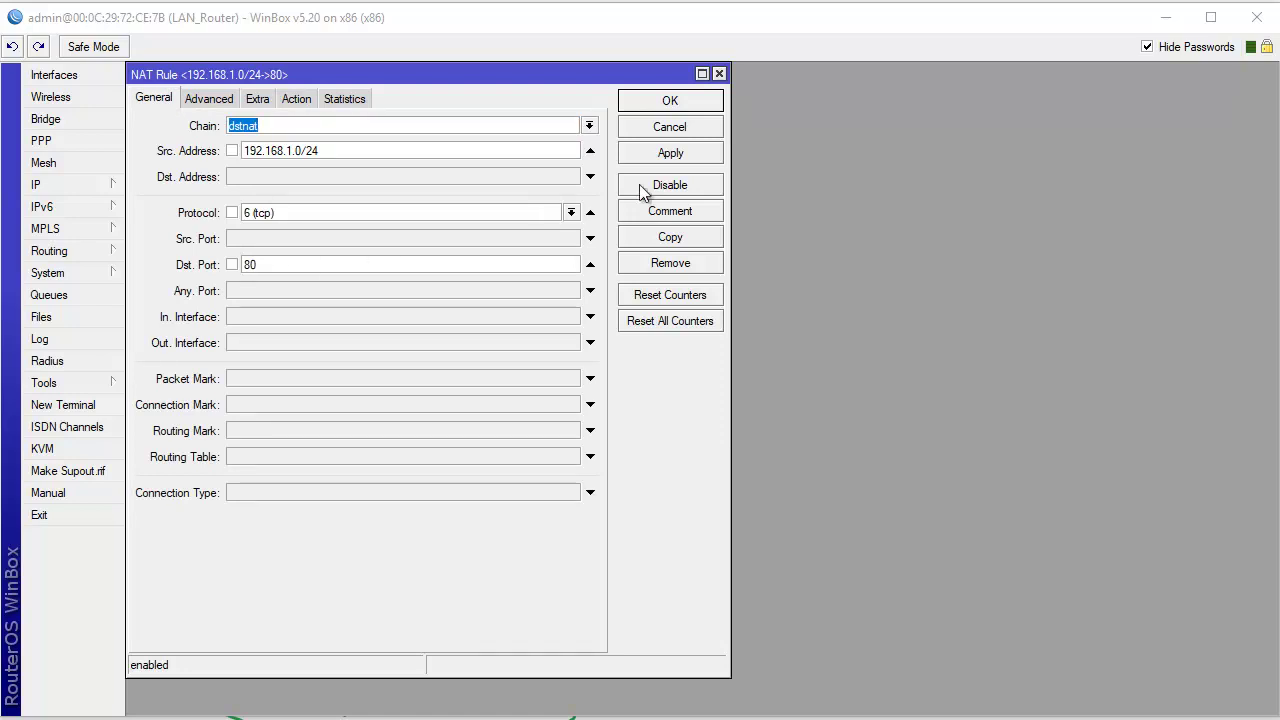
{"action": "left_click", "coordinate": [664, 155]}
{"action": "left_click", "coordinate": [664, 102]}
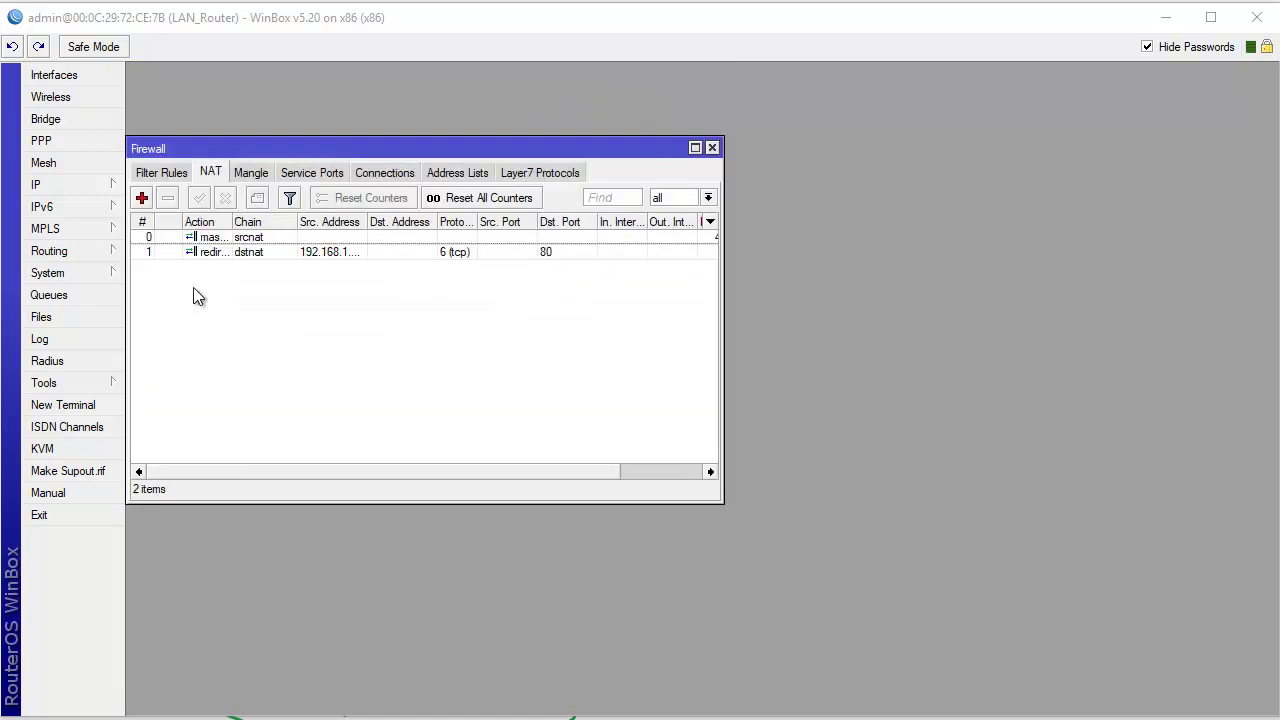
Widen the Action column of the NAT list and compare the masquerade and redirect rules.
{"action": "left_click", "coordinate": [223, 255]}
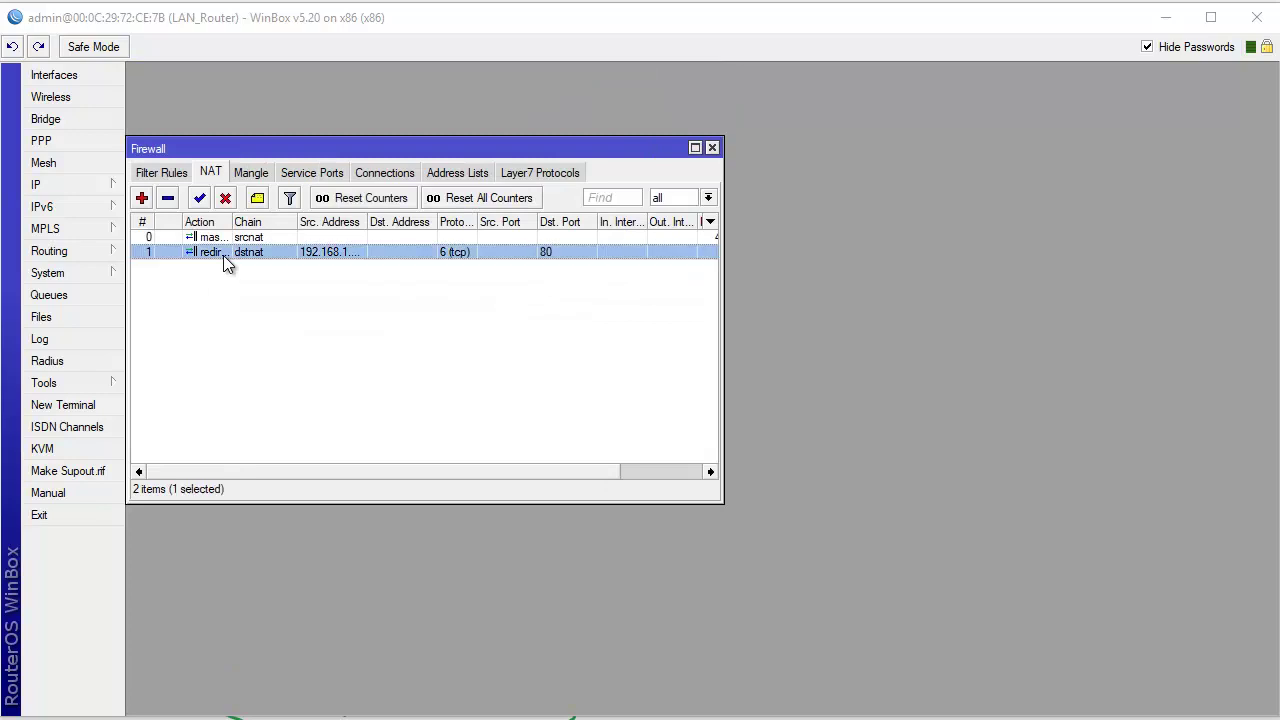
{"action": "left_click_drag", "start_coordinate": [231, 222], "coordinate": [277, 229]}
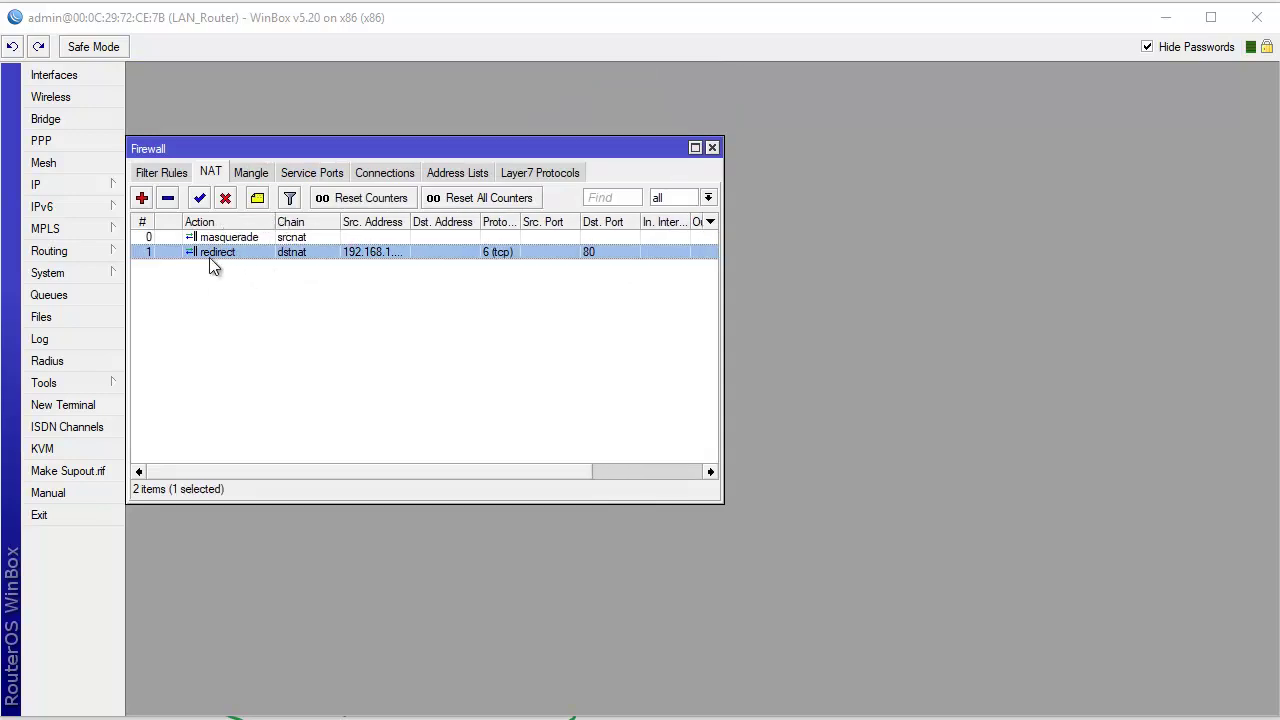
{"action": "left_click", "coordinate": [229, 238]}
{"action": "left_click", "coordinate": [215, 254]}
{"action": "left_click", "coordinate": [230, 241]}
{"action": "left_click", "coordinate": [232, 252]}
{"action": "left_click", "coordinate": [244, 239]}
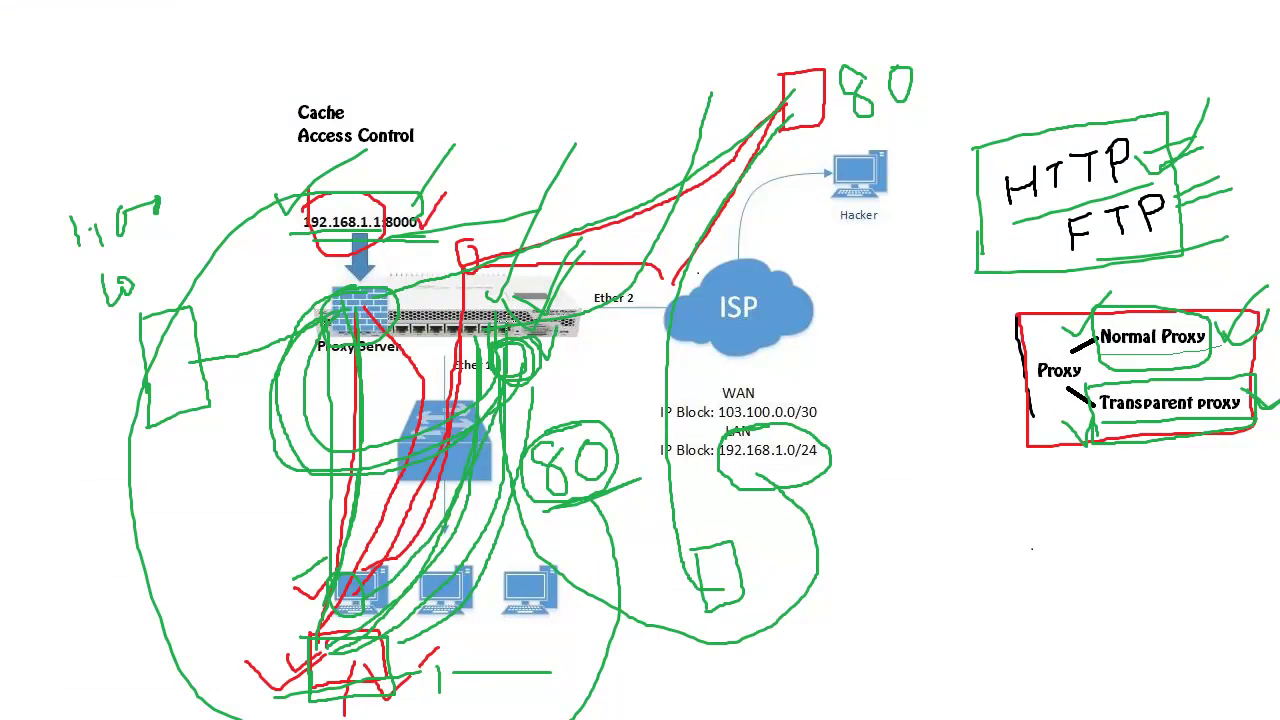
On the network diagram, draw a line from the router to the remote server, plus yellow curves from the client to the server and LAN port to proxy.
{"action": "left_click_drag", "start_coordinate": [510, 320], "coordinate": [745, 107]}
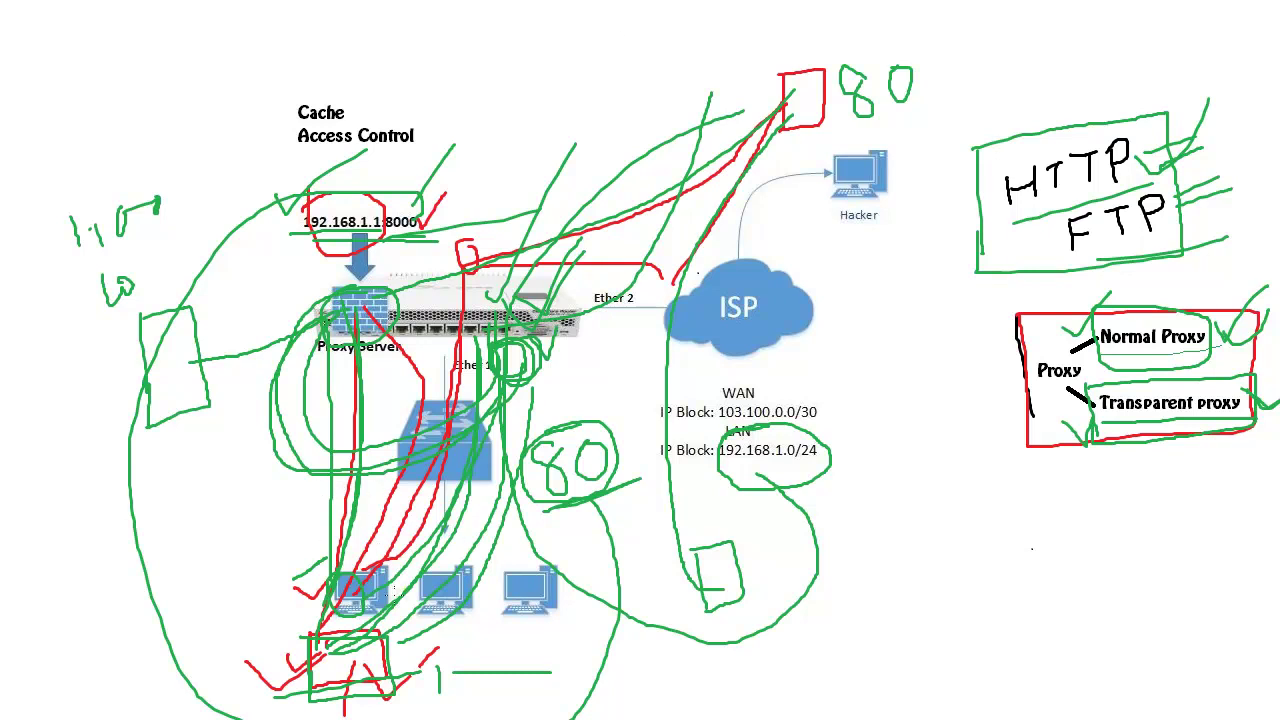
{"action": "mouse_move", "coordinate": [284, 600]}
{"action": "left_mouse_down"}
{"action": "mouse_move", "coordinate": [310, 620]}
{"action": "mouse_move", "coordinate": [306, 604]}
{"action": "mouse_move", "coordinate": [390, 466]}
{"action": "mouse_move", "coordinate": [546, 310]}
{"action": "mouse_move", "coordinate": [598, 279]}
{"action": "mouse_move", "coordinate": [766, 78]}
{"action": "left_mouse_up"}
{"action": "mouse_move", "coordinate": [516, 376]}
{"action": "left_mouse_down"}
{"action": "mouse_move", "coordinate": [214, 512]}
{"action": "mouse_move", "coordinate": [338, 248]}
{"action": "left_mouse_up"}
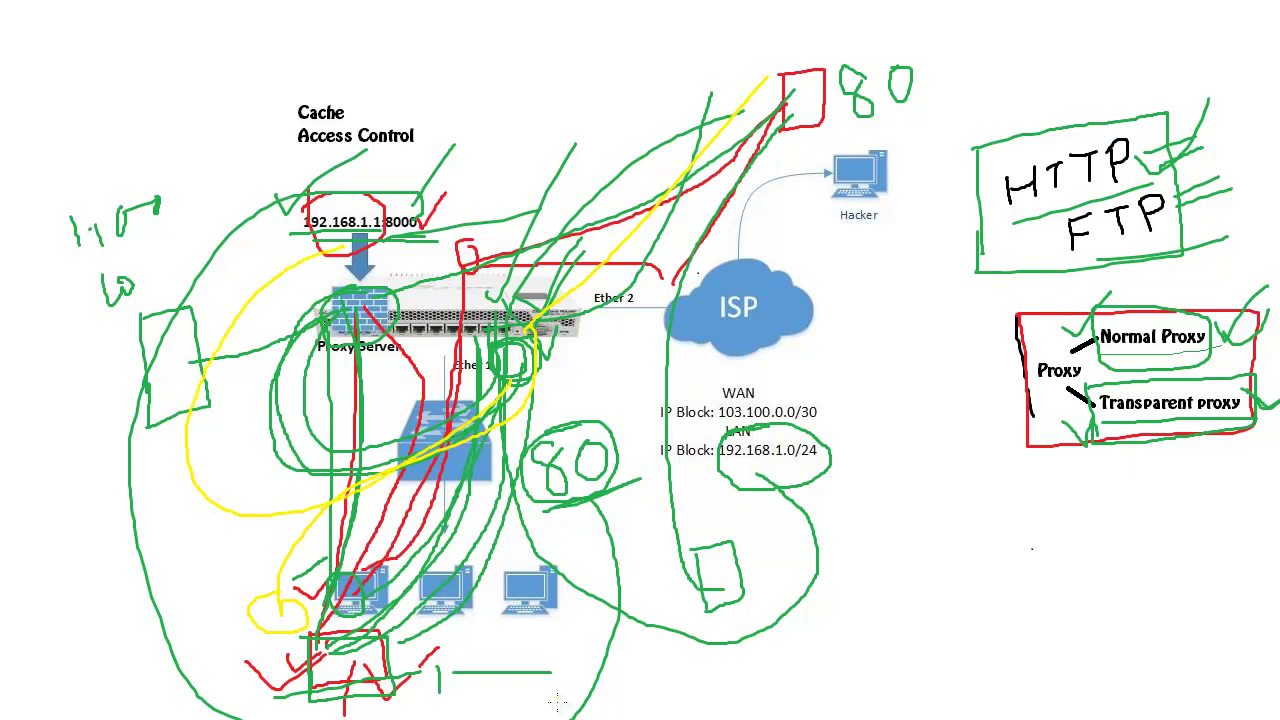
In WinBox, move the redirect rule above the masquerade rule in the NAT list.
{"action": "key", "text": "Escape"}
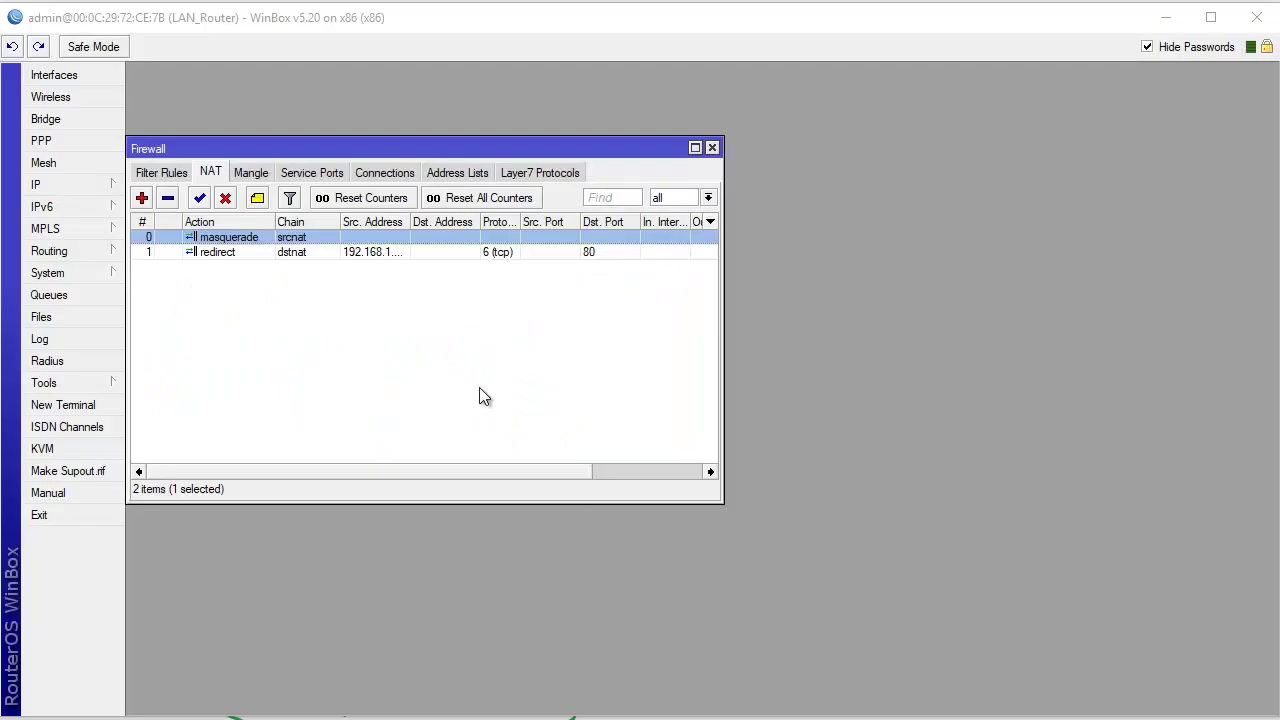
{"action": "left_click", "coordinate": [233, 254]}
{"action": "left_click_drag", "start_coordinate": [234, 252], "coordinate": [243, 240]}
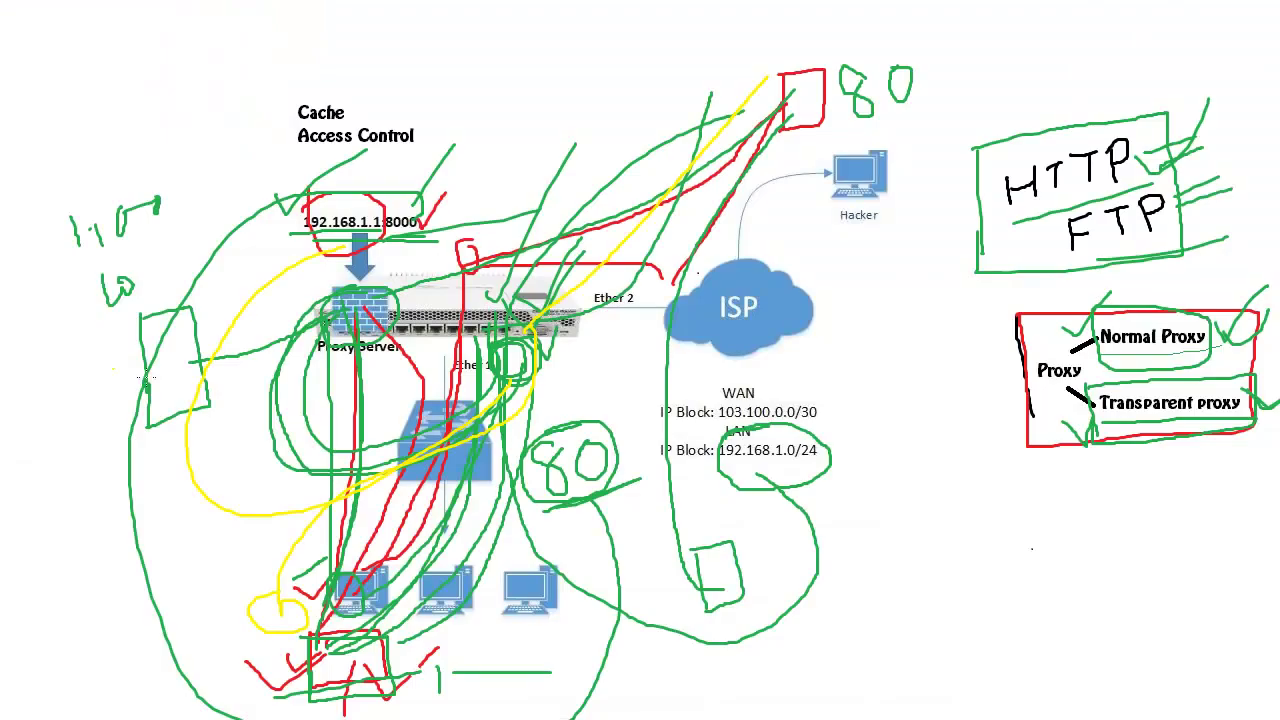
On the network diagram, mark the circled 80 beside the switch and draw a path from the client to the remote server.
{"action": "key", "text": "alt+Tab"}
{"action": "mouse_move", "coordinate": [550, 520]}
{"action": "left_mouse_down"}
{"action": "mouse_move", "coordinate": [636, 432]}
{"action": "mouse_move", "coordinate": [524, 428]}
{"action": "mouse_move", "coordinate": [519, 490]}
{"action": "mouse_move", "coordinate": [548, 500]}
{"action": "left_mouse_up"}
{"action": "mouse_move", "coordinate": [312, 636]}
{"action": "left_mouse_down"}
{"action": "mouse_move", "coordinate": [287, 560]}
{"action": "mouse_move", "coordinate": [572, 405]}
{"action": "mouse_move", "coordinate": [505, 322]}
{"action": "mouse_move", "coordinate": [527, 330]}
{"action": "mouse_move", "coordinate": [316, 566]}
{"action": "mouse_move", "coordinate": [184, 352]}
{"action": "mouse_move", "coordinate": [410, 212]}
{"action": "mouse_move", "coordinate": [420, 240]}
{"action": "mouse_move", "coordinate": [395, 203]}
{"action": "mouse_move", "coordinate": [500, 203]}
{"action": "mouse_move", "coordinate": [748, 128]}
{"action": "left_mouse_up"}
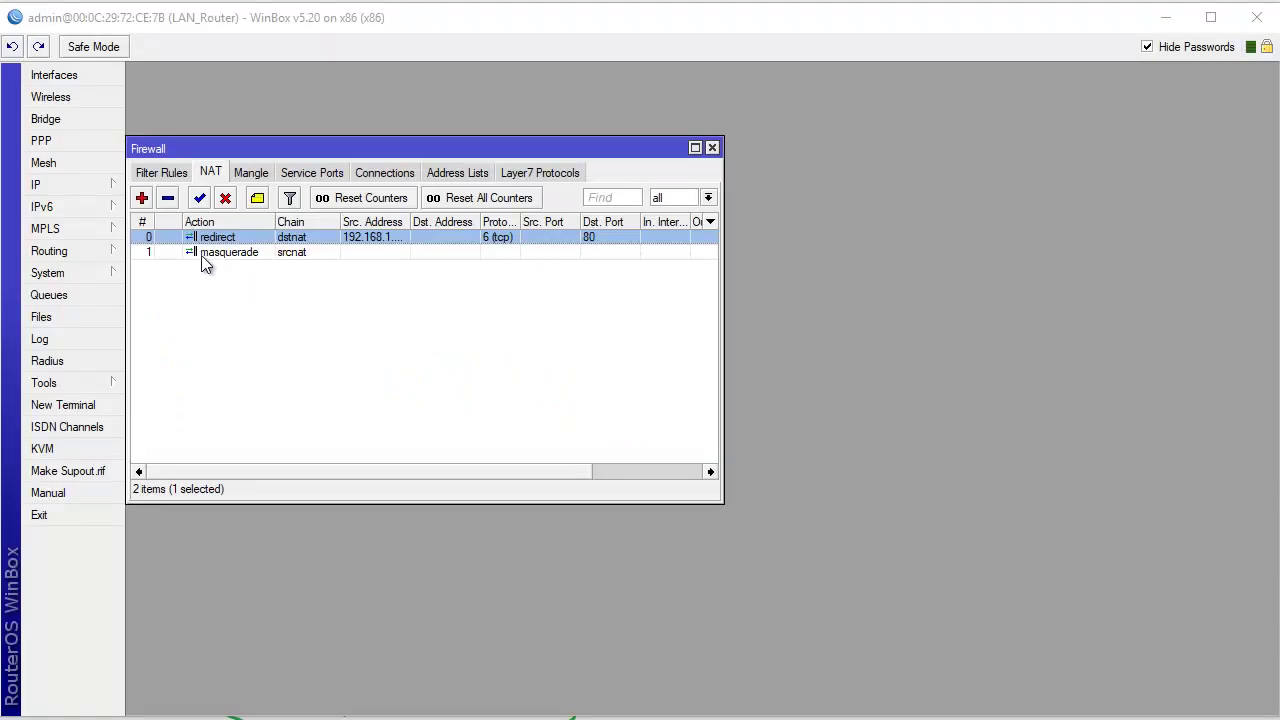
In WinBox, compare the reordered NAT rules and widen the Src. Address column to fit its full contents.
{"action": "left_click", "coordinate": [233, 254]}
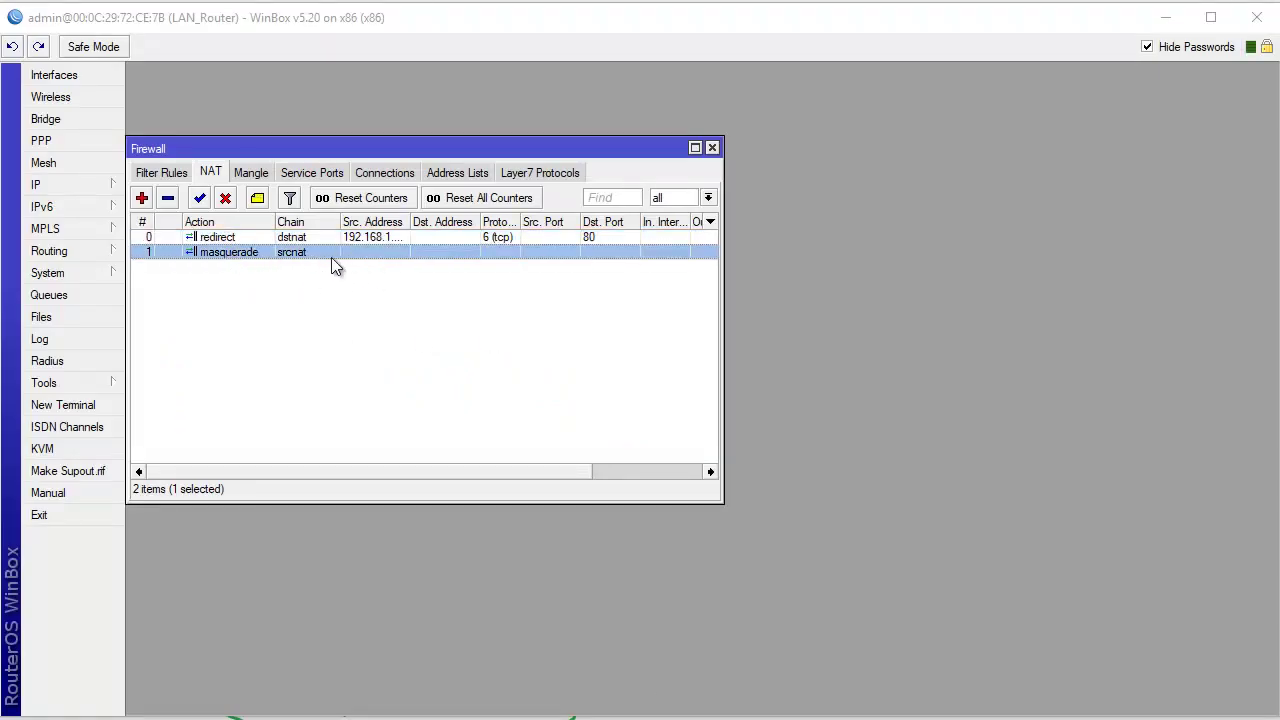
{"action": "left_click", "coordinate": [278, 240]}
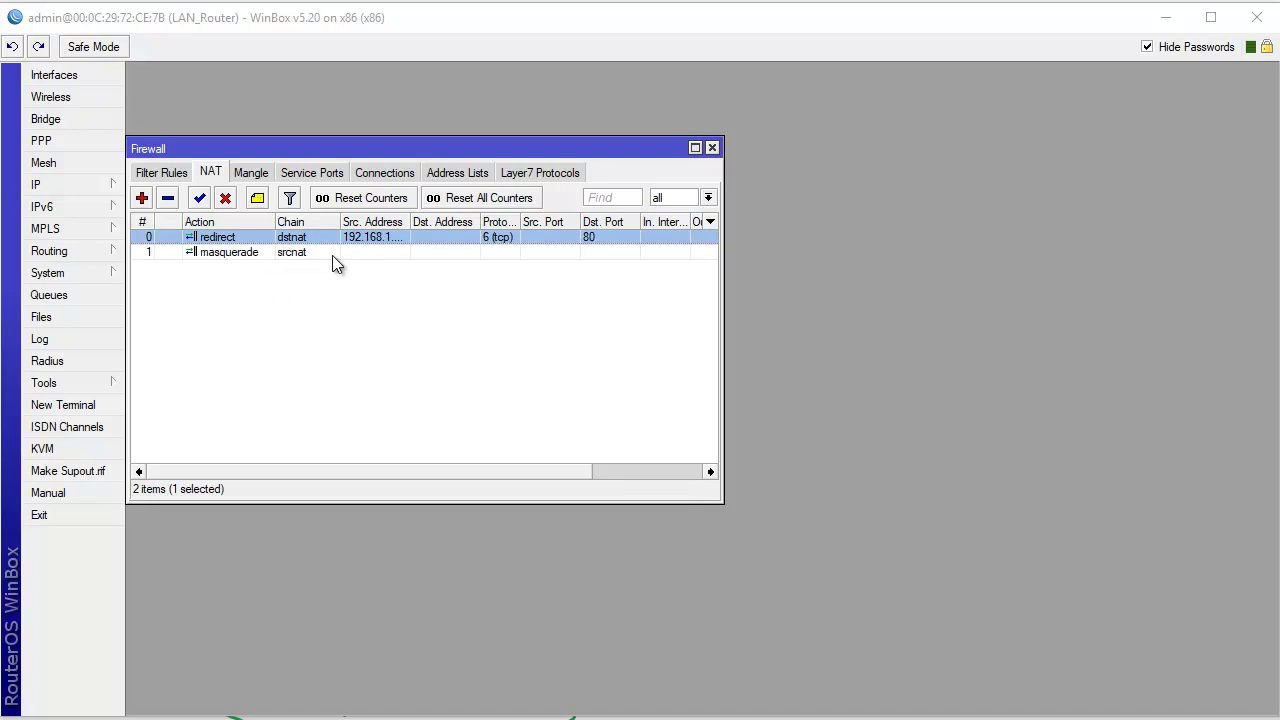
{"action": "double_click", "coordinate": [410, 222]}
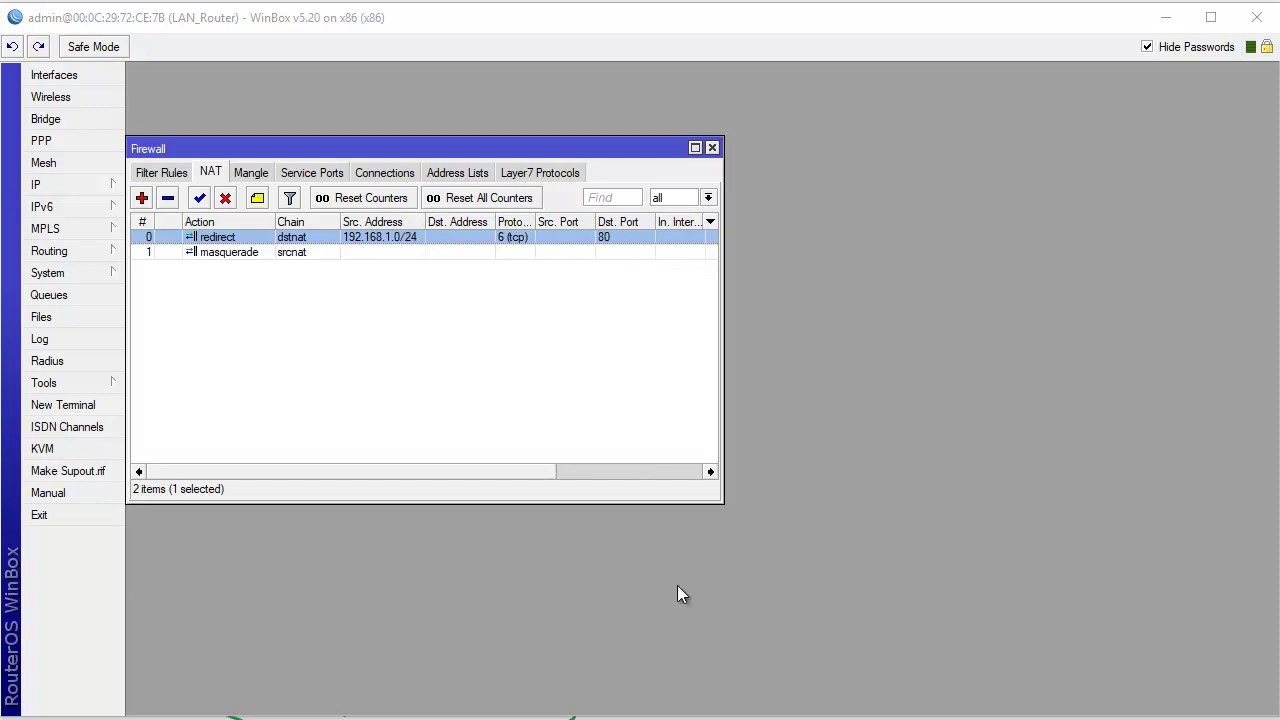
{"action": "key", "text": "ctrl+alt+Right"}
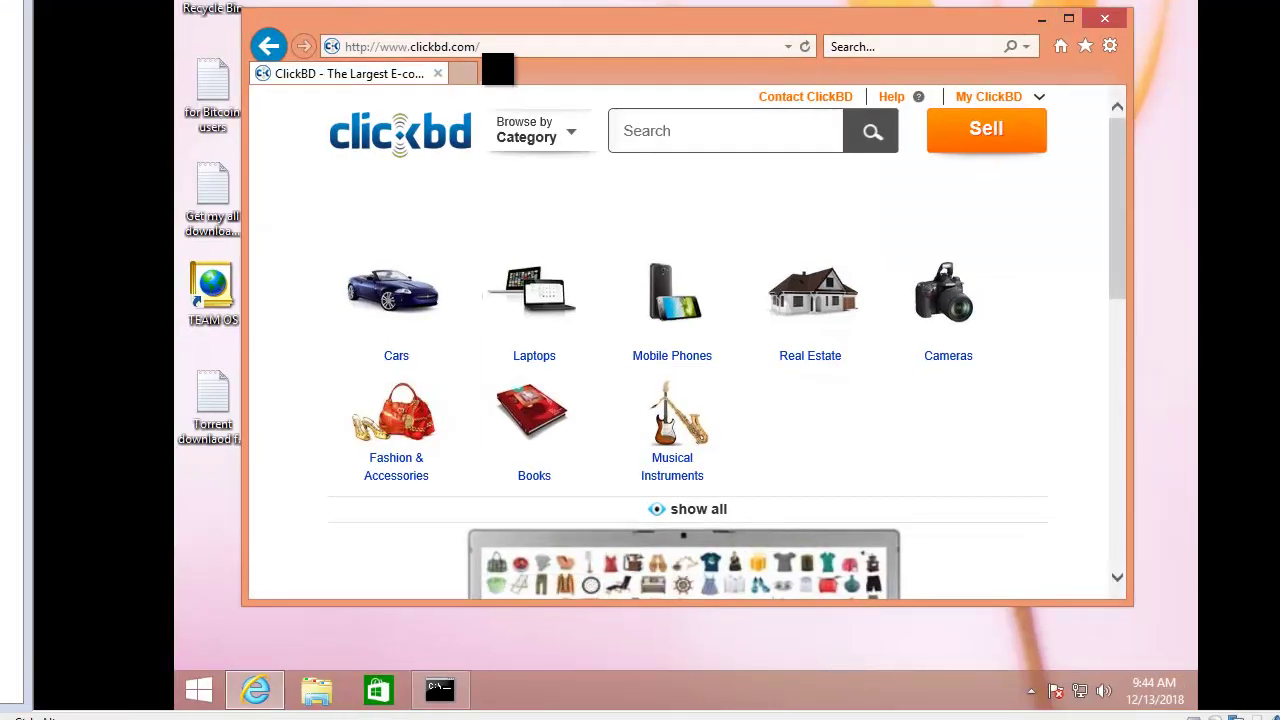
{"action": "left_click", "coordinate": [498, 44]}
{"action": "key", "text": "Return"}
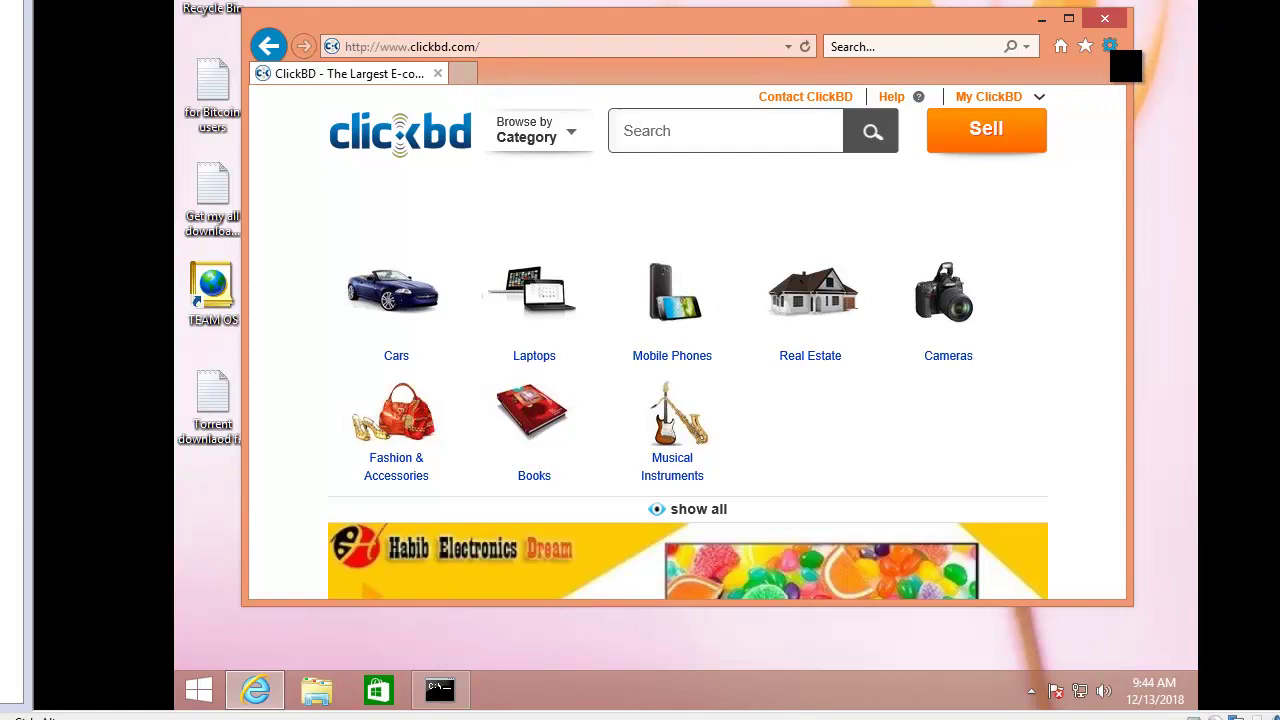
{"action": "left_click", "coordinate": [463, 73]}
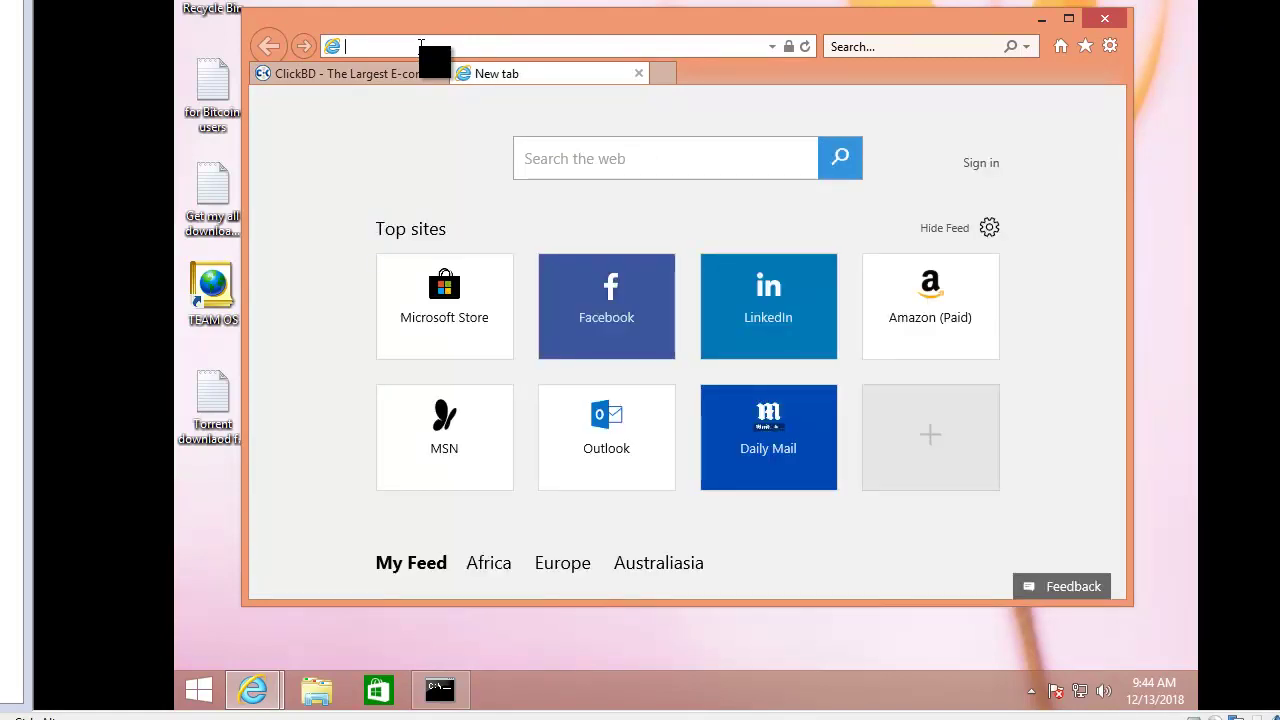
{"action": "type", "text": "htt"}
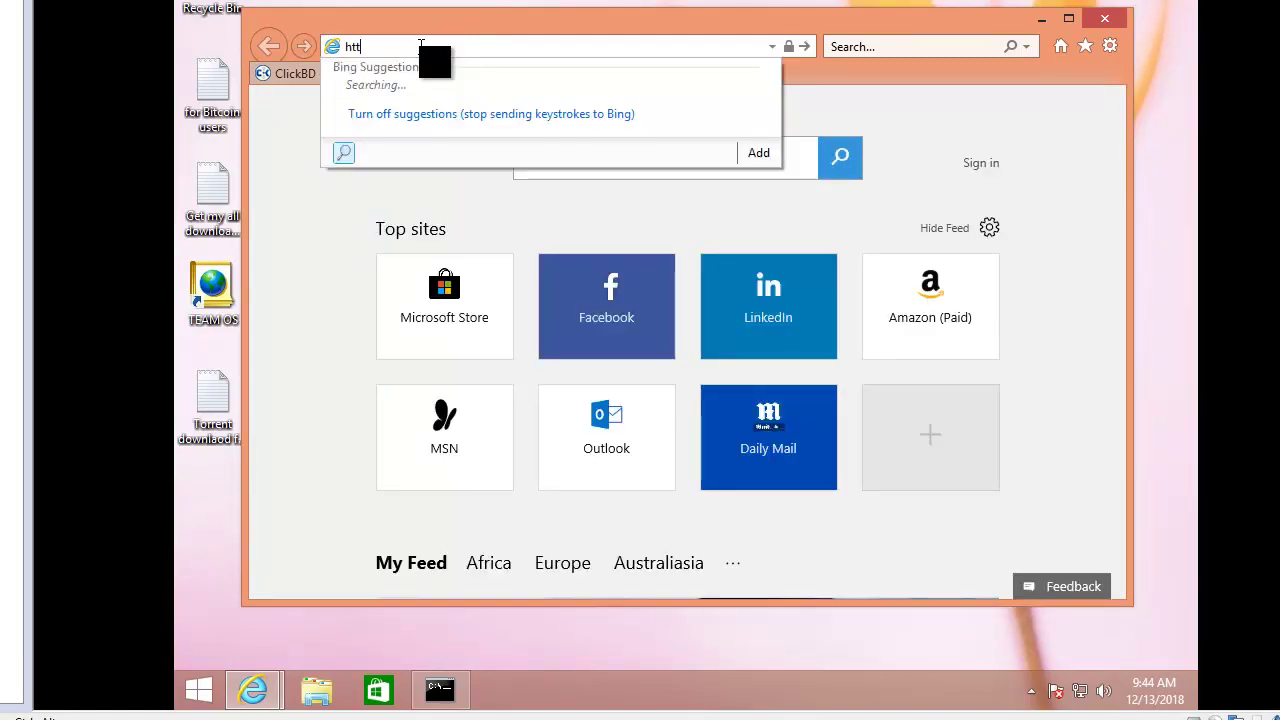
{"action": "type", "text": "p://bdjo"}
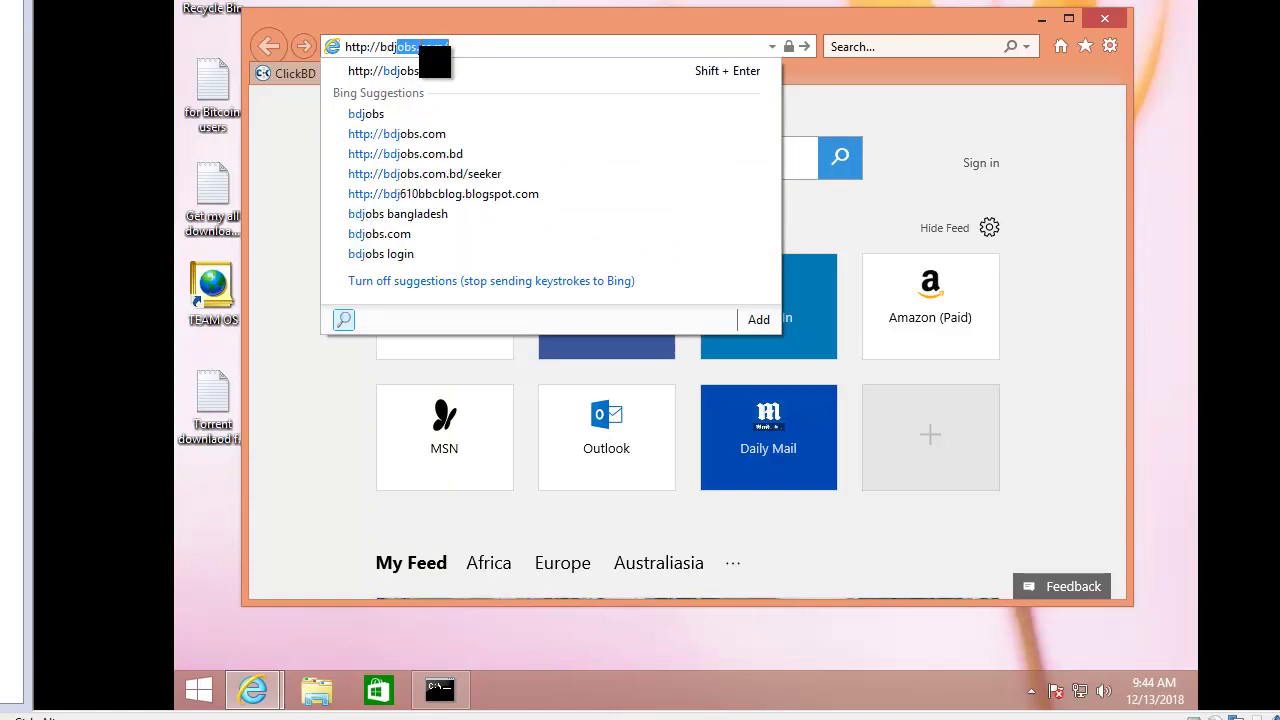
{"action": "type", "text": "bs.com"}
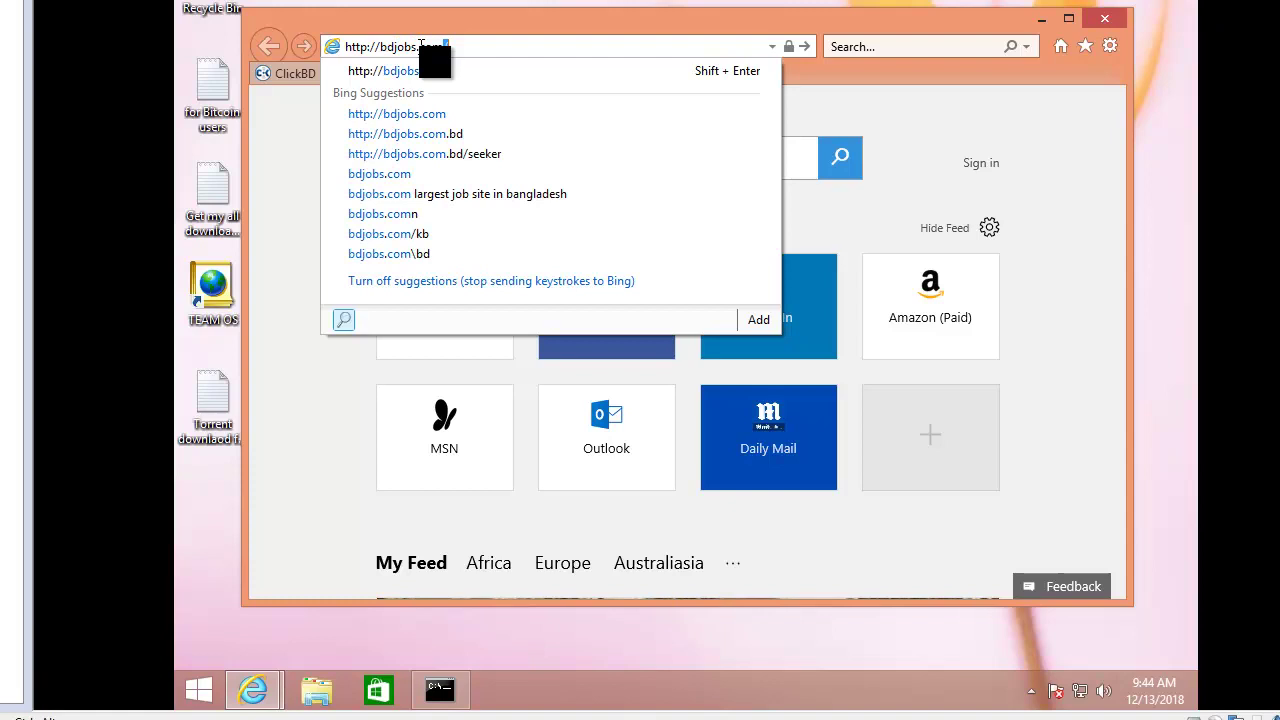
{"action": "key", "text": "Return"}
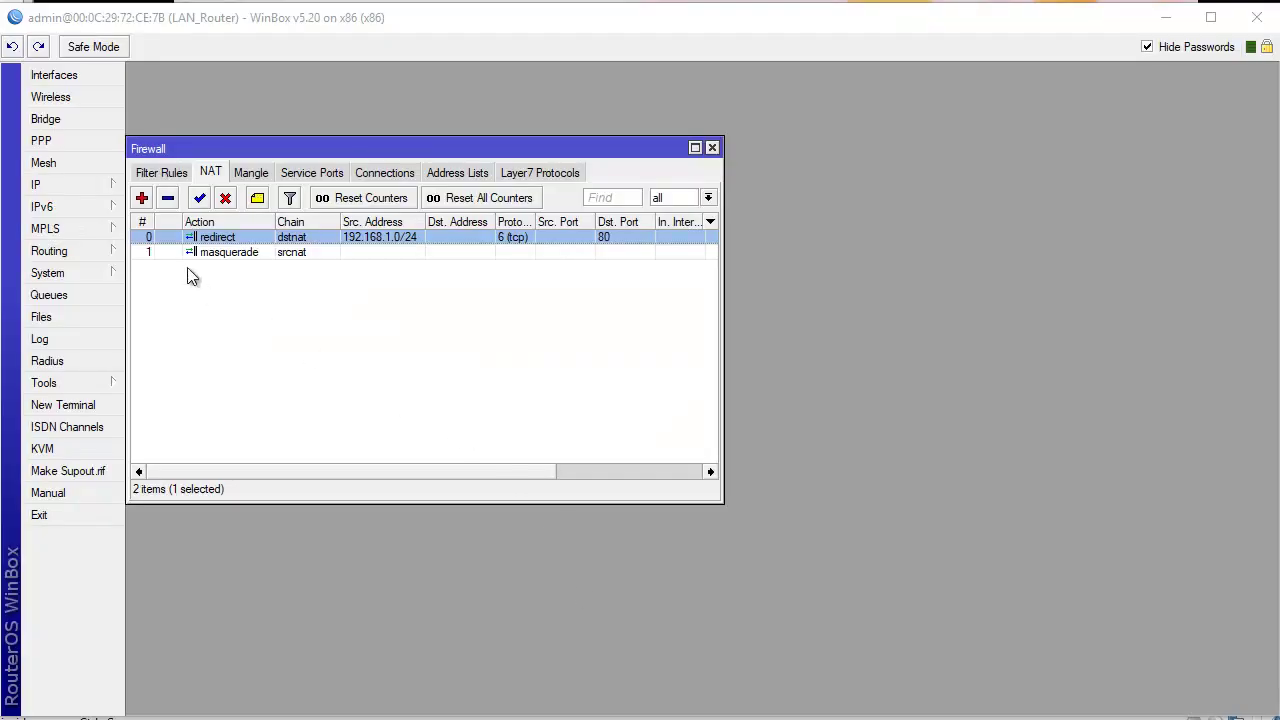
In WinBox, open the Web Proxy connections list and examine the source addresses, protocols and transferred bytes of its client and server entries.
{"action": "left_click", "coordinate": [74, 187]}
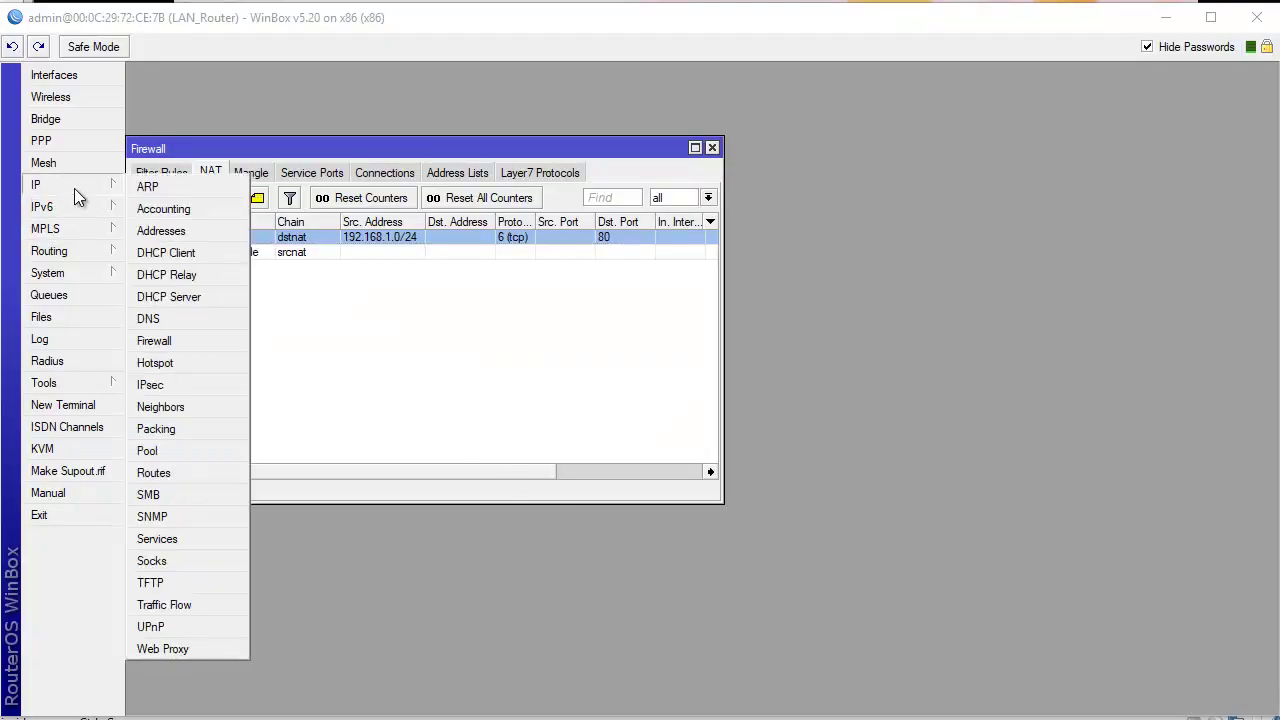
{"action": "left_click", "coordinate": [201, 649]}
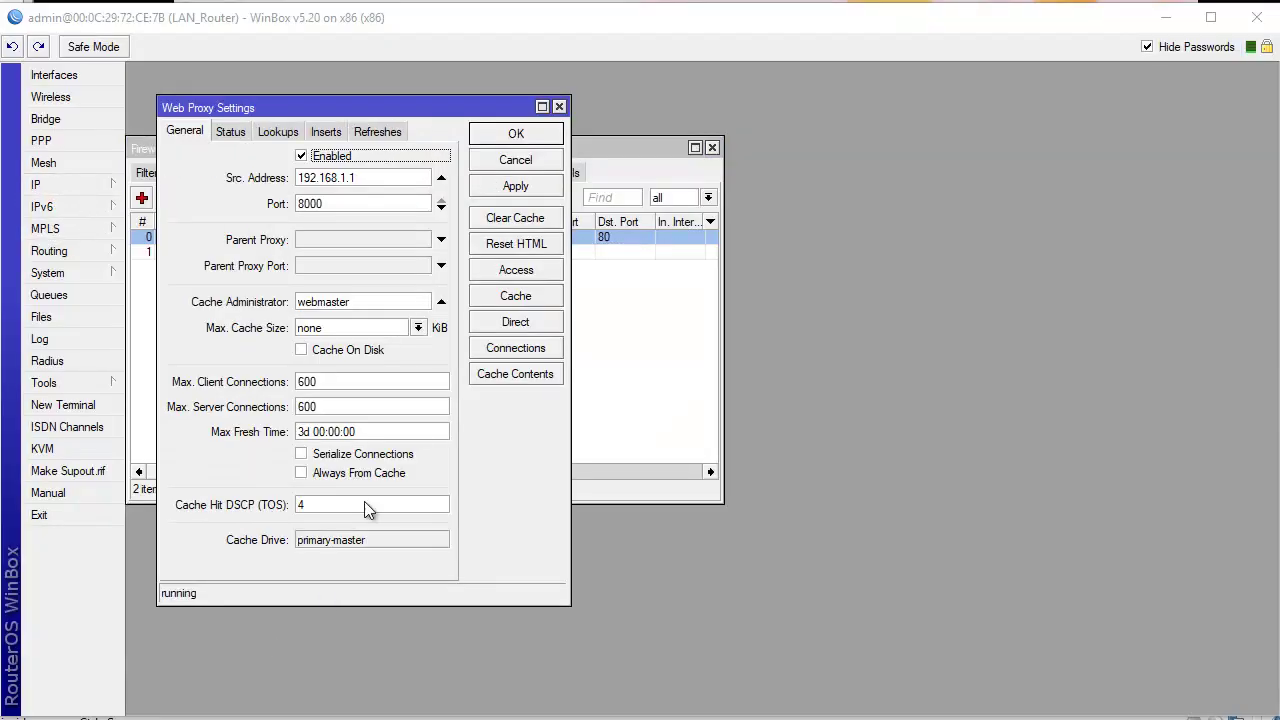
{"action": "left_click", "coordinate": [516, 349]}
{"action": "scroll", "coordinate": [706, 416], "scroll_direction": "down", "scroll_amount": 12}
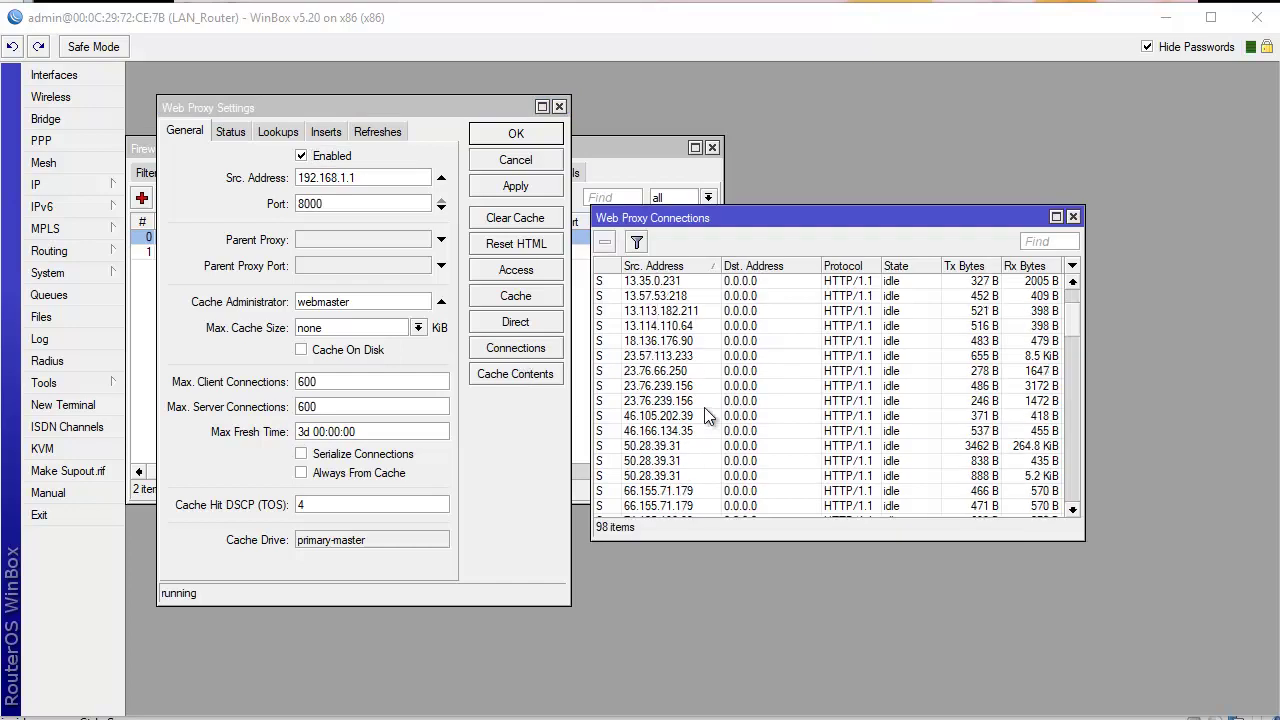
{"action": "scroll", "coordinate": [731, 437], "scroll_direction": "down", "scroll_amount": 4}
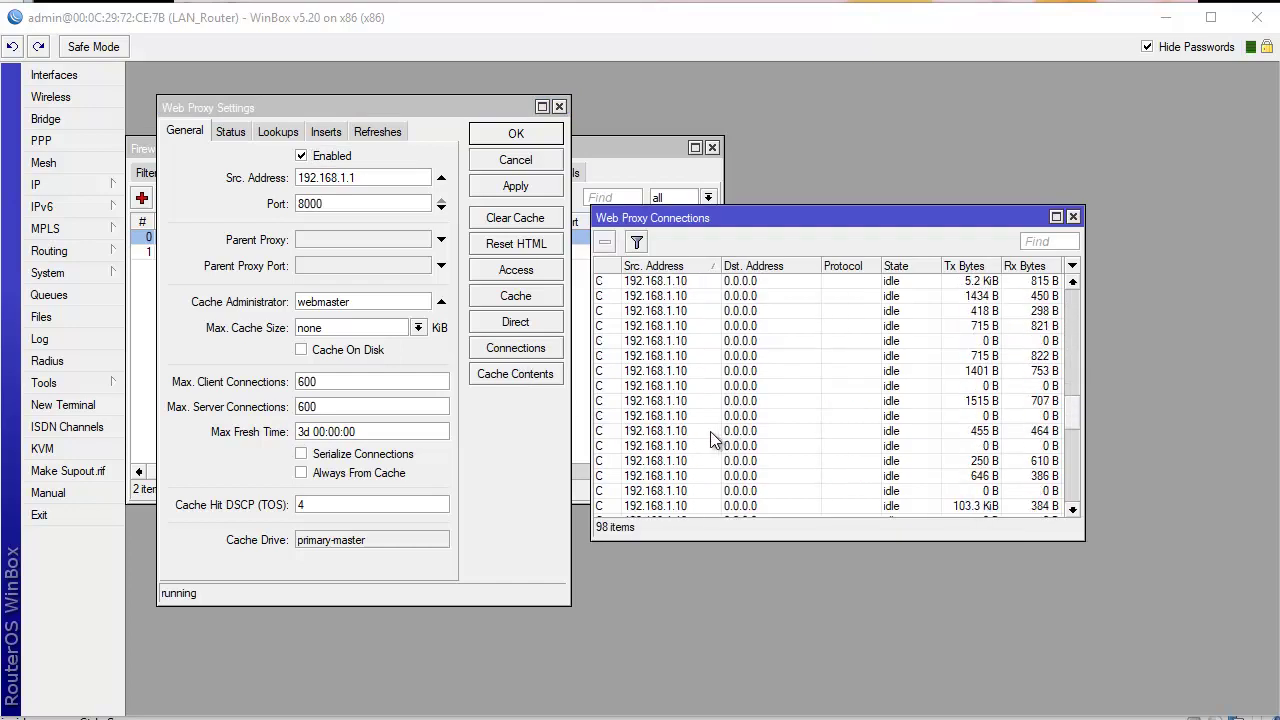
{"action": "scroll", "coordinate": [722, 430], "scroll_direction": "down", "scroll_amount": 3}
{"action": "scroll", "coordinate": [728, 440], "scroll_direction": "up", "scroll_amount": 2}
{"action": "scroll", "coordinate": [722, 450], "scroll_direction": "up", "scroll_amount": 1}
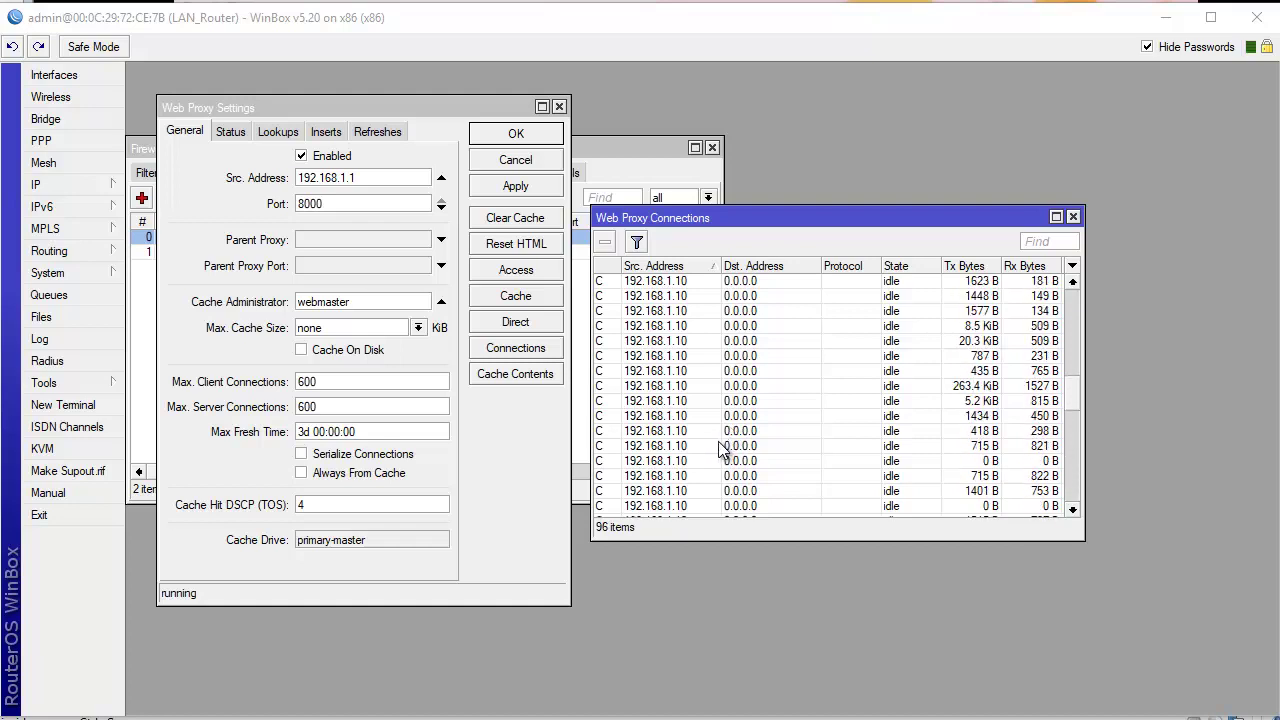
{"action": "scroll", "coordinate": [712, 444], "scroll_direction": "down", "scroll_amount": 3}
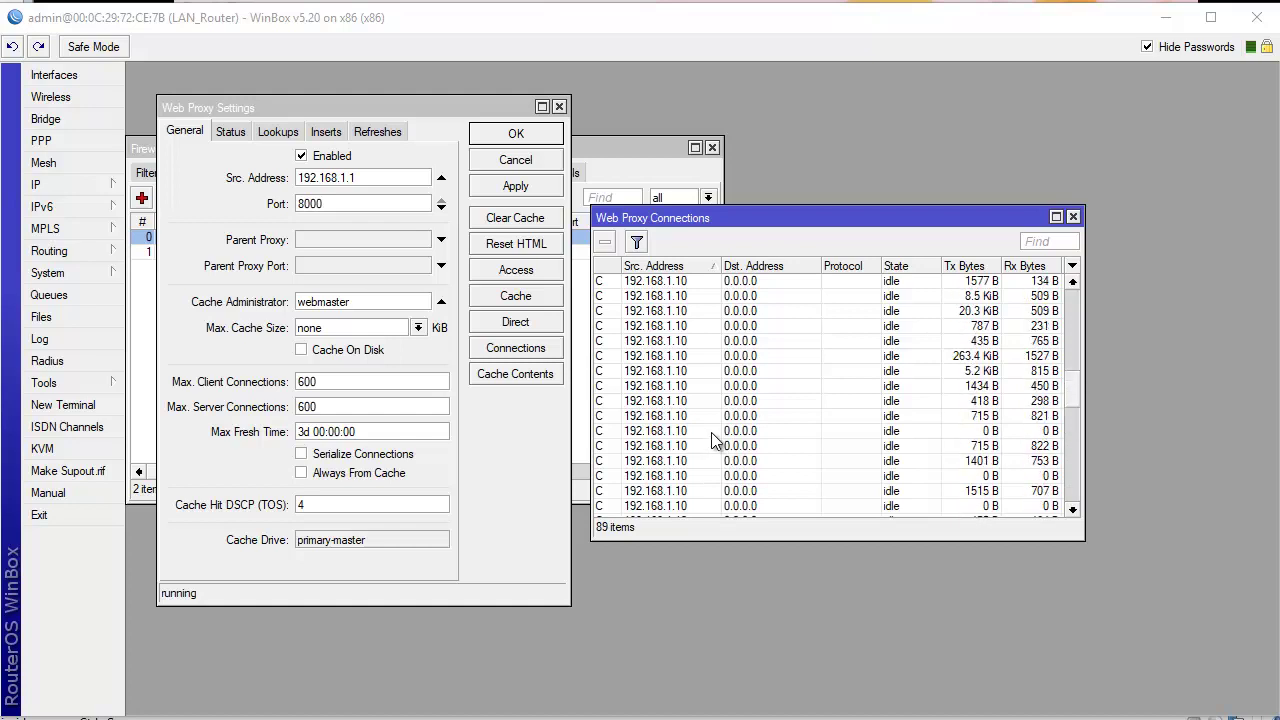
{"action": "scroll", "coordinate": [711, 432], "scroll_direction": "up", "scroll_amount": 5}
{"action": "scroll", "coordinate": [740, 428], "scroll_direction": "down", "scroll_amount": 5}
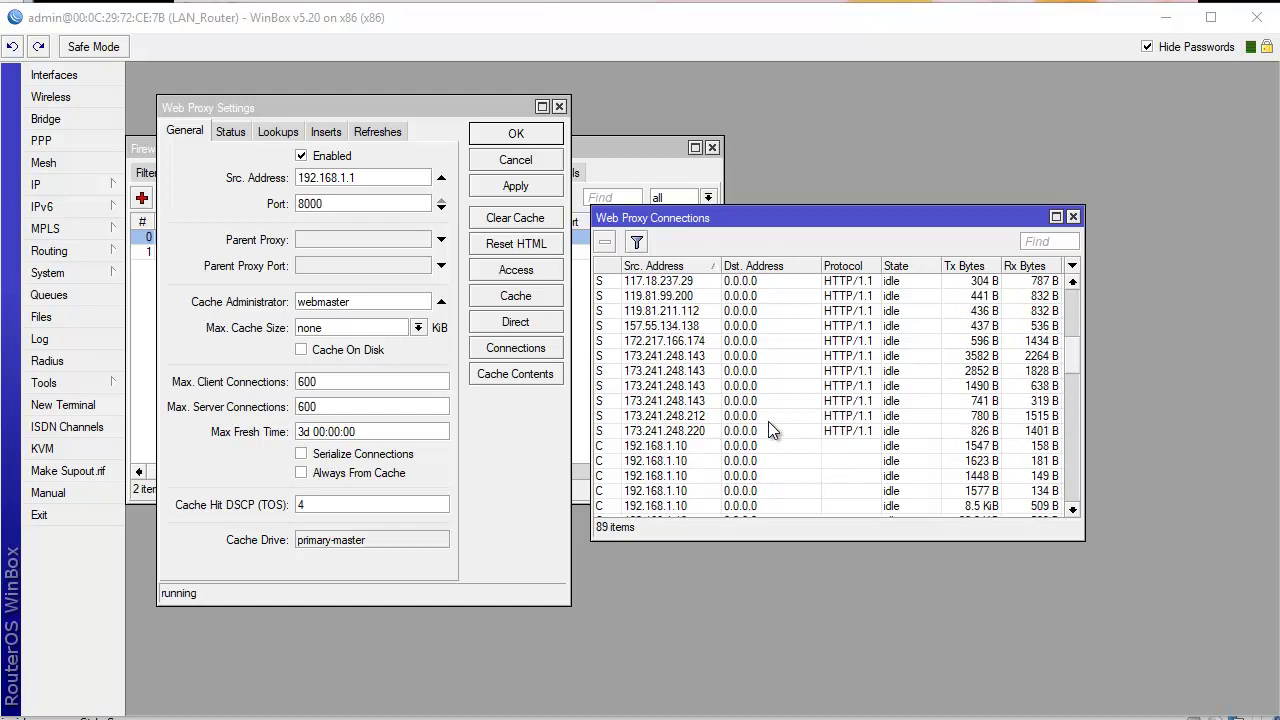
{"action": "scroll", "coordinate": [755, 433], "scroll_direction": "up", "scroll_amount": 3}
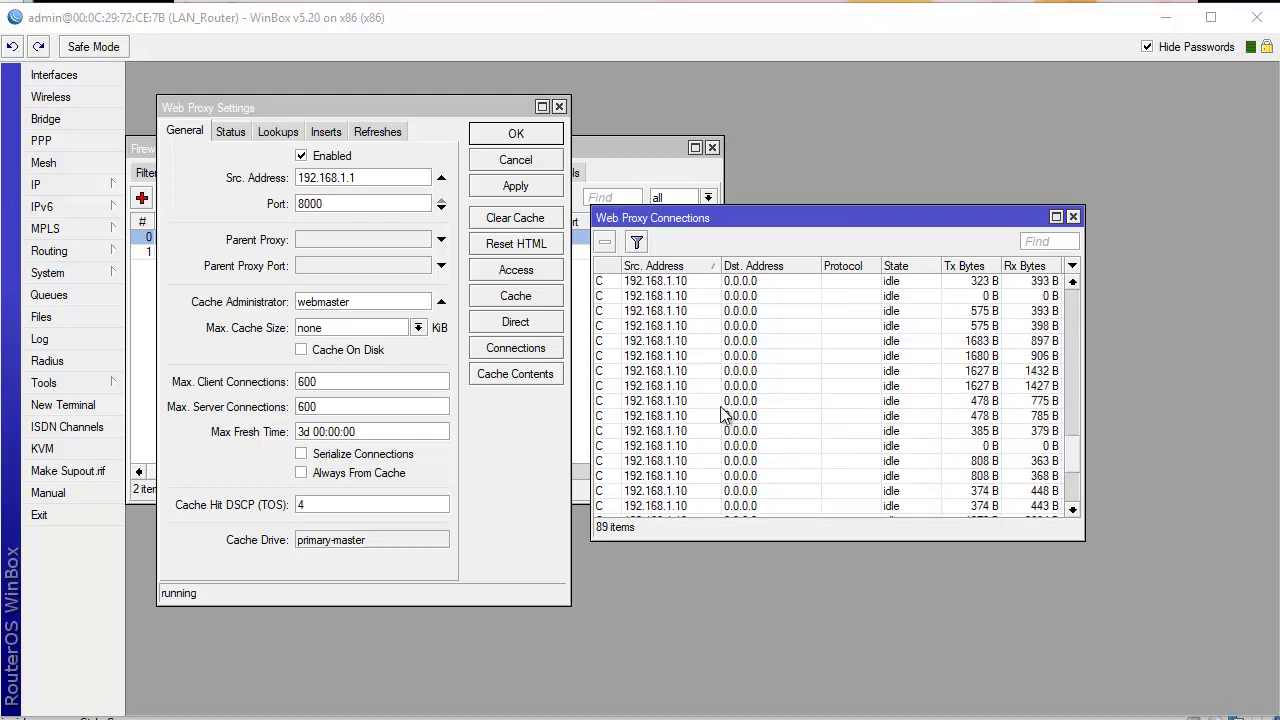
{"action": "left_click", "coordinate": [673, 388]}
{"action": "scroll", "coordinate": [700, 420], "scroll_direction": "up", "scroll_amount": 5}
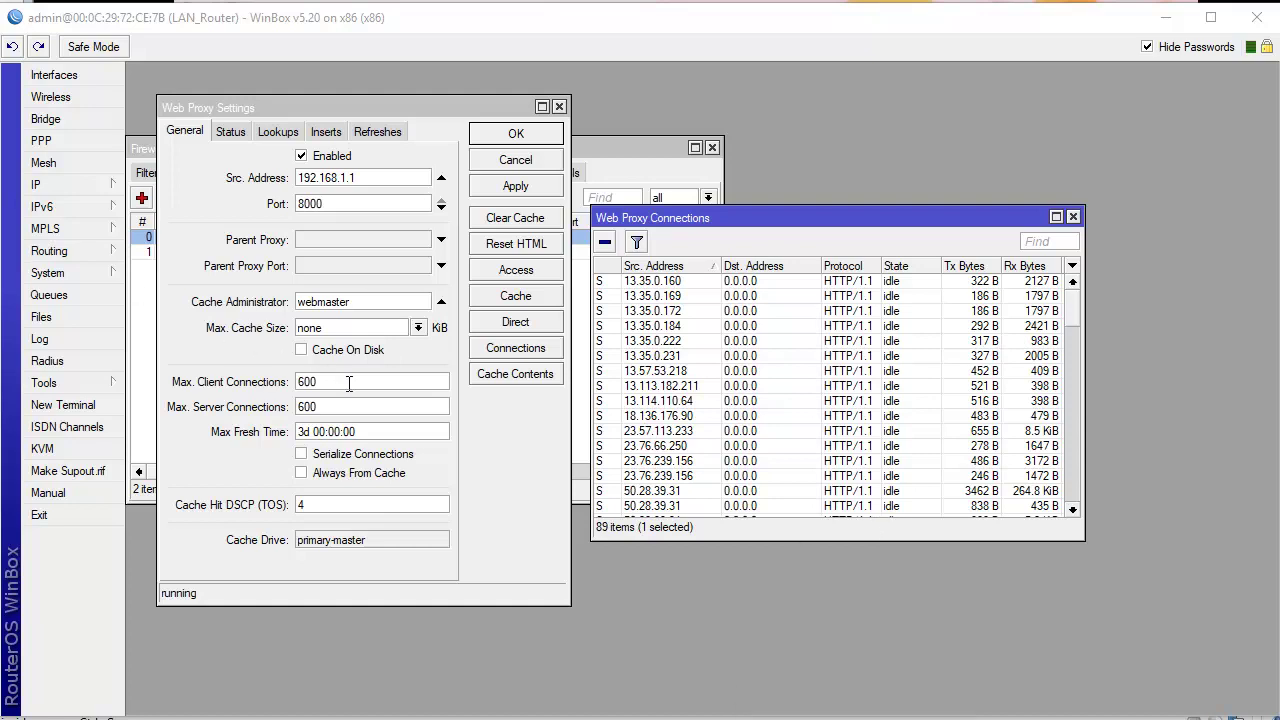
Review the general settings of the firewall NAT redirect rule, and close the rule, Firewall and Web Proxy Settings windows.
{"action": "left_click", "coordinate": [62, 189]}
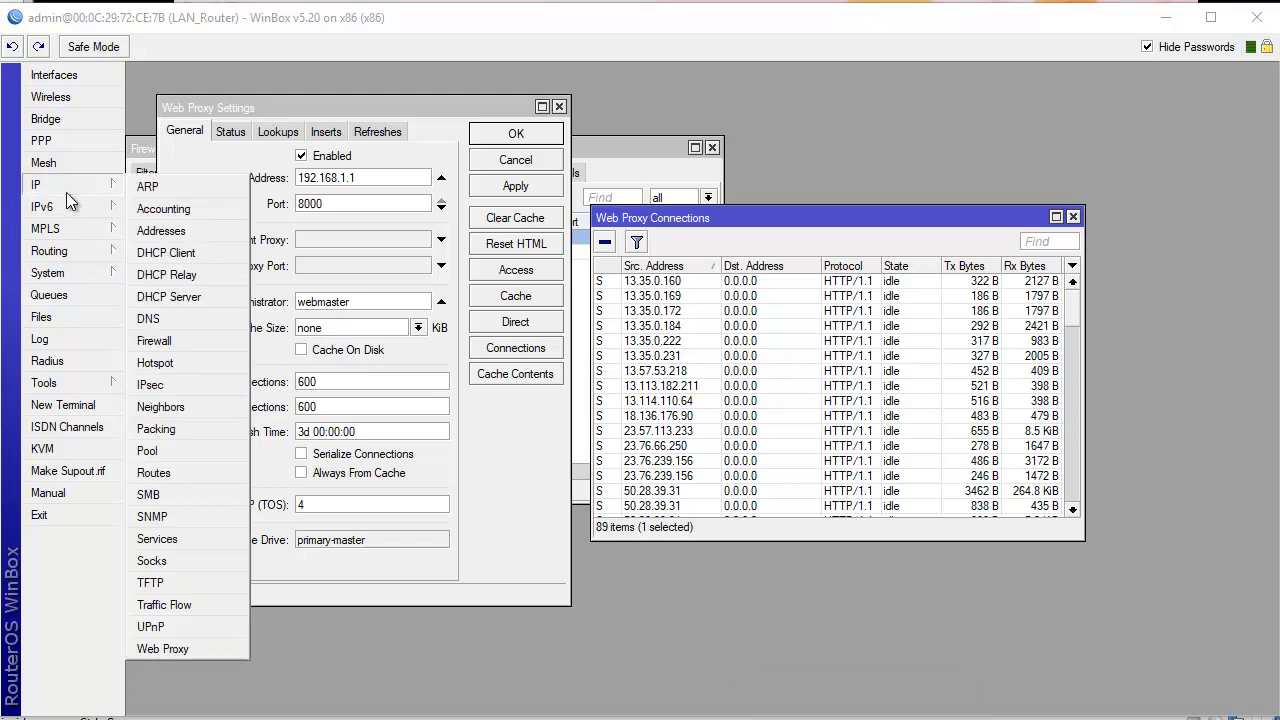
{"action": "left_click", "coordinate": [193, 338]}
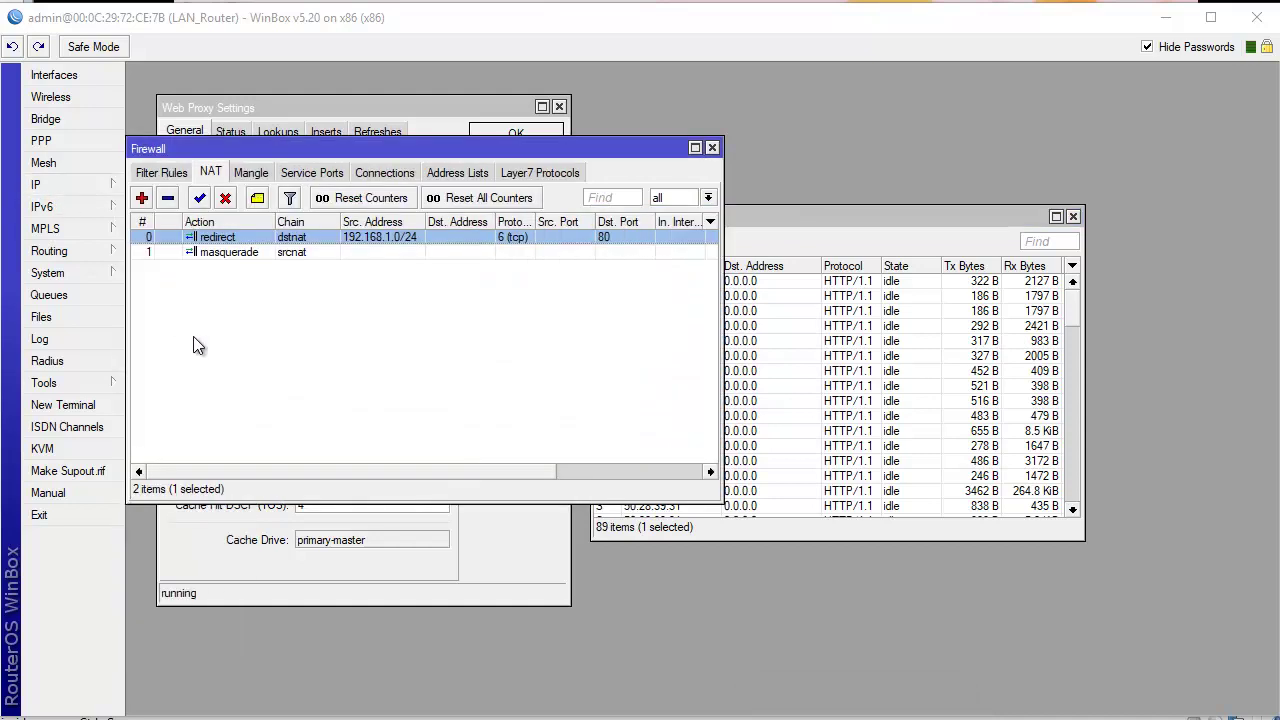
{"action": "double_click", "coordinate": [249, 241]}
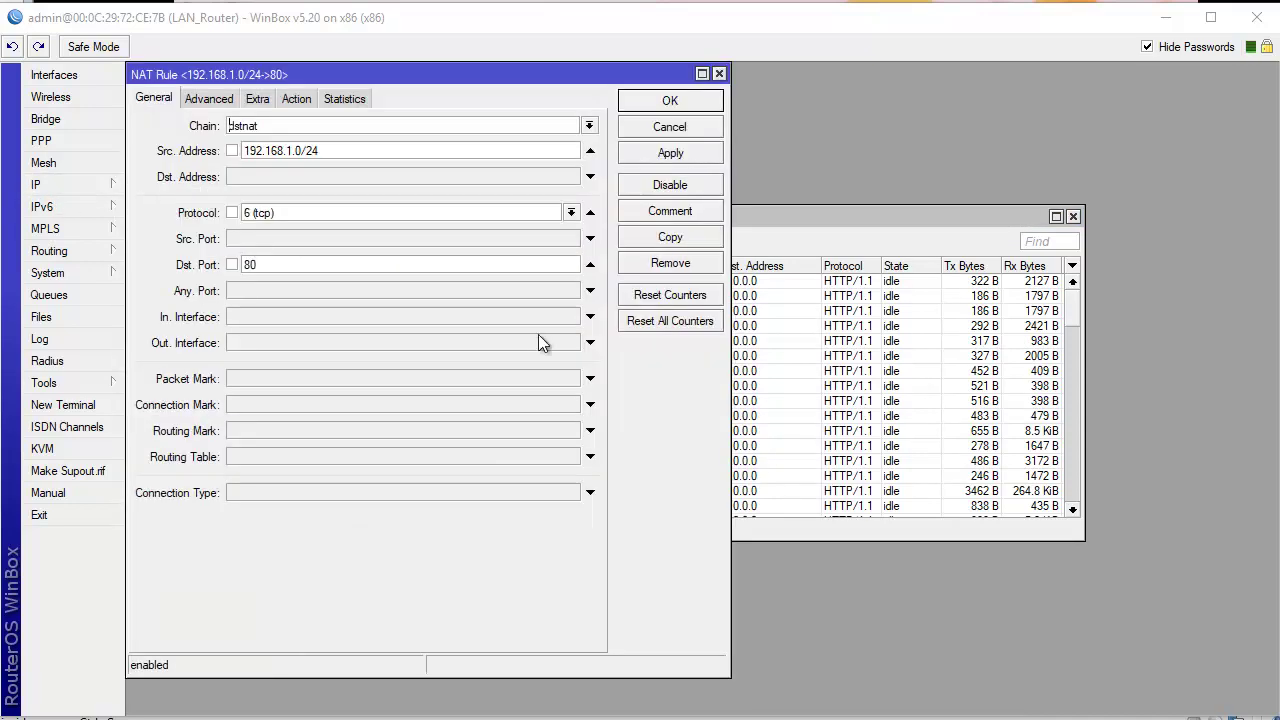
{"action": "left_click", "coordinate": [719, 74]}
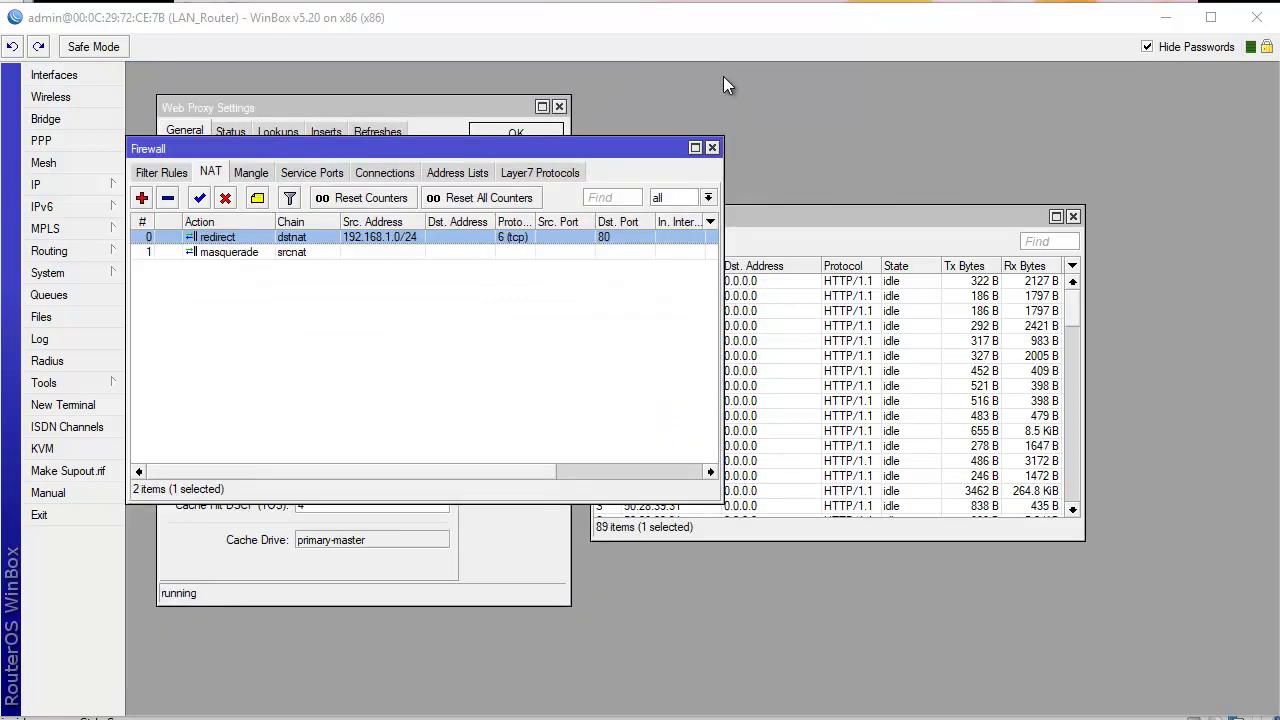
{"action": "left_click", "coordinate": [713, 148]}
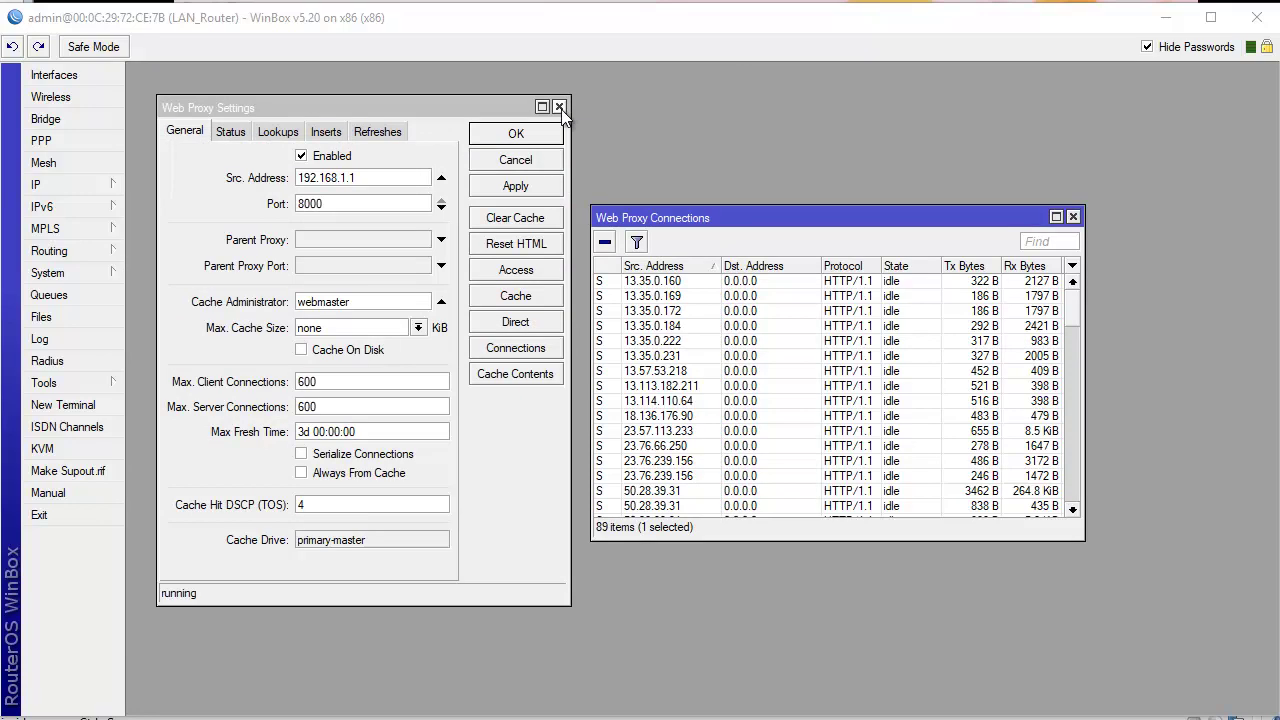
{"action": "left_click", "coordinate": [559, 107]}
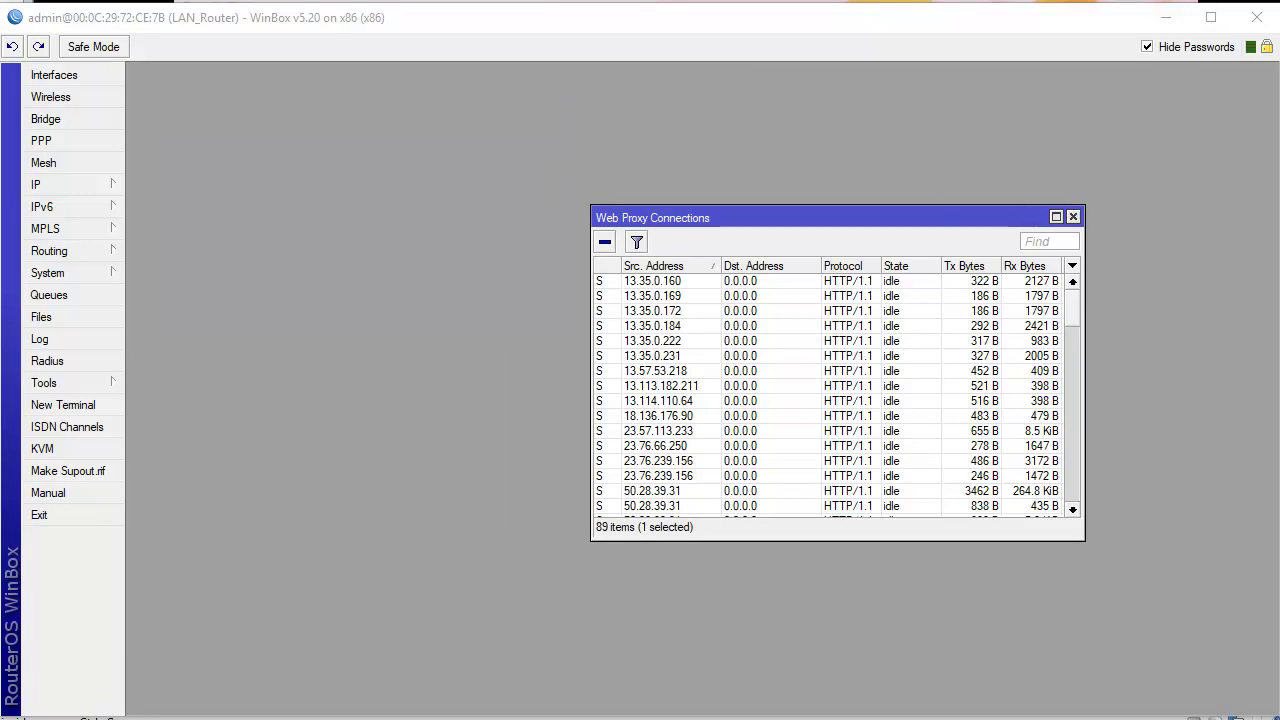